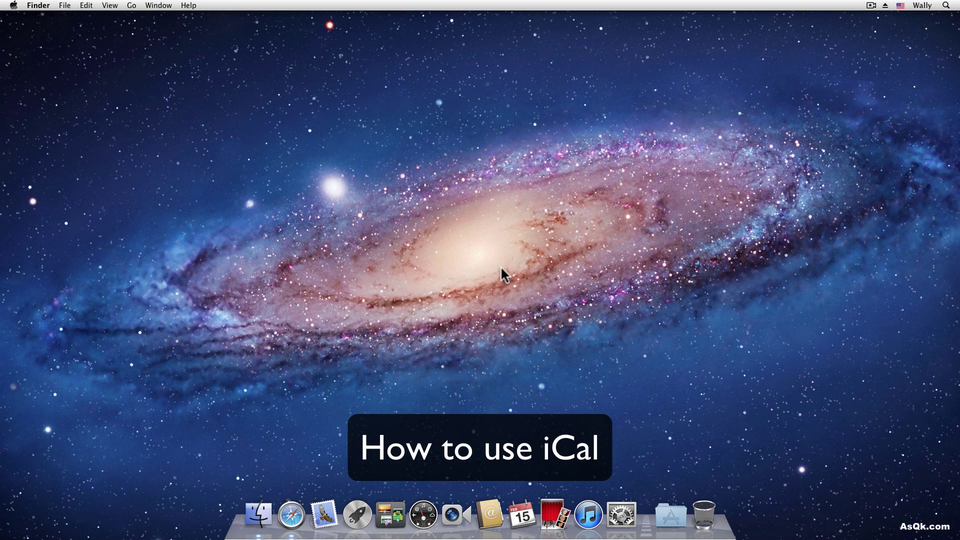
Launch iCal, reposition its window, and try the Day, Week and Year views.
{"action": "left_click", "coordinate": [523, 512]}
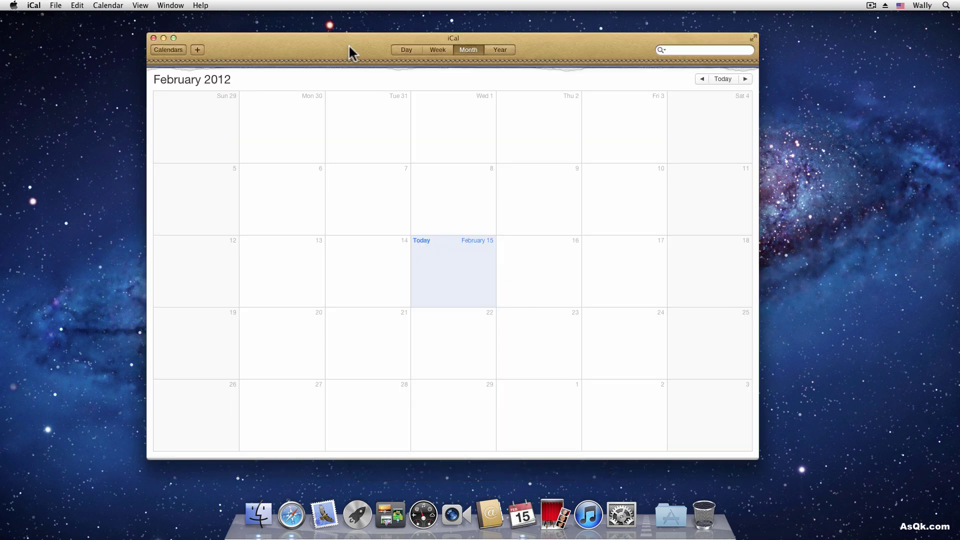
{"action": "left_click_drag", "start_coordinate": [337, 43], "coordinate": [354, 48]}
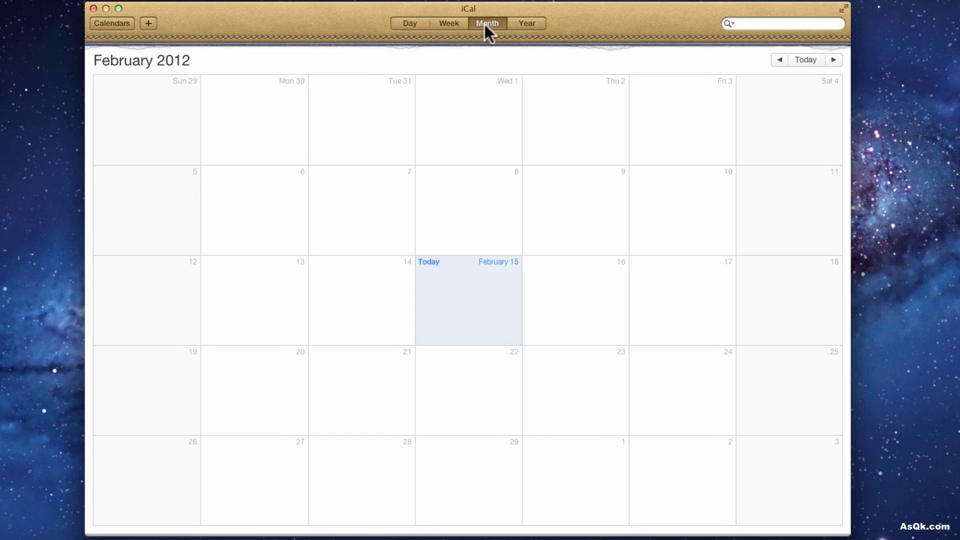
{"action": "left_click", "coordinate": [405, 24]}
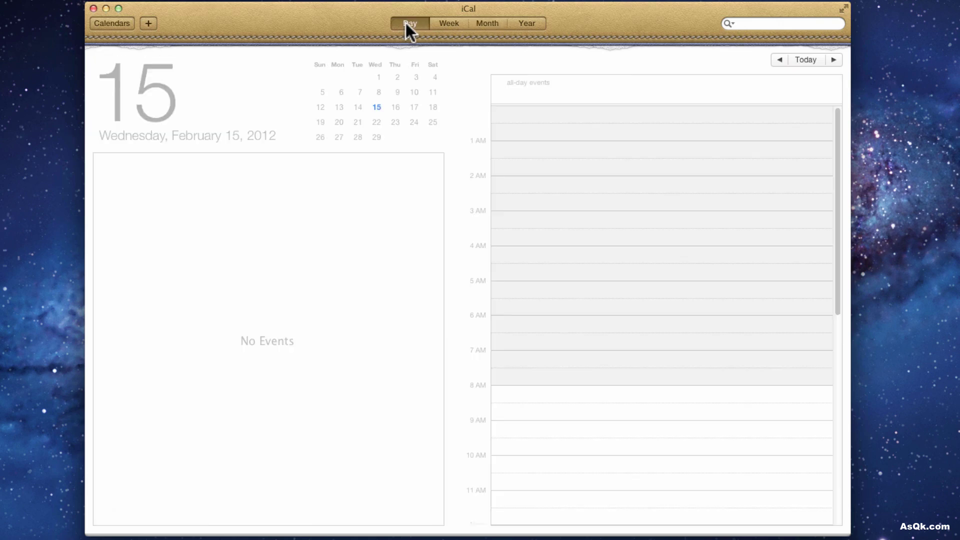
{"action": "left_click", "coordinate": [452, 26]}
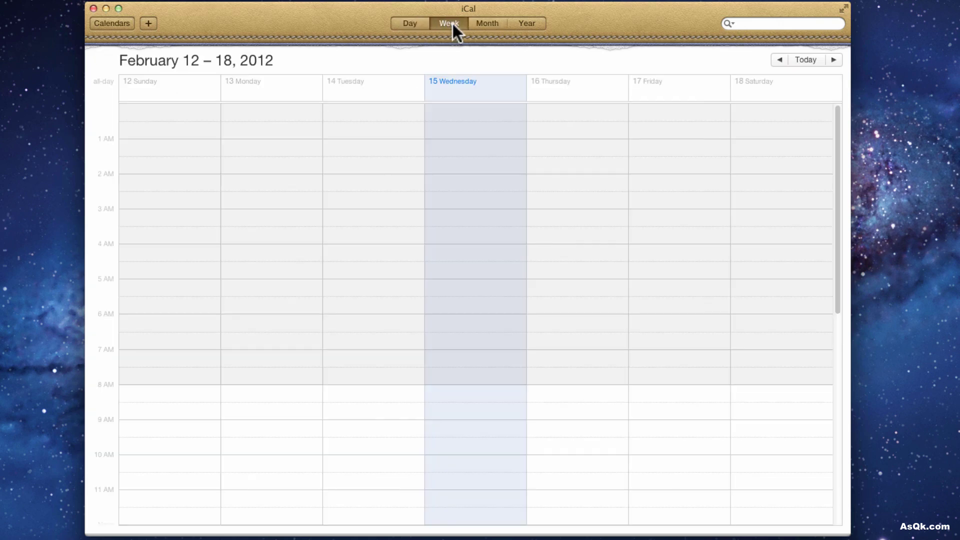
{"action": "left_click", "coordinate": [537, 23]}
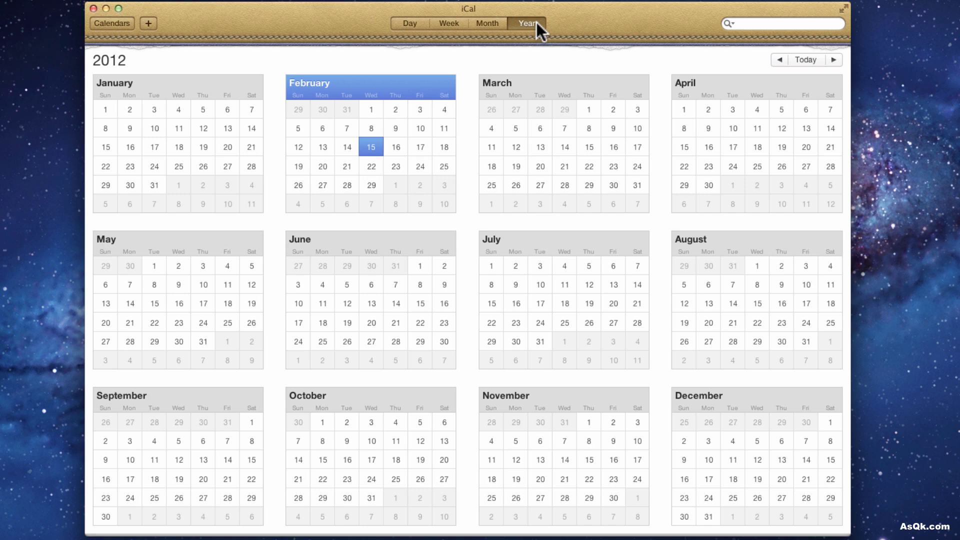
Open June 2012 from the Year view, page through months, then return to February 2012.
{"action": "double_click", "coordinate": [422, 304]}
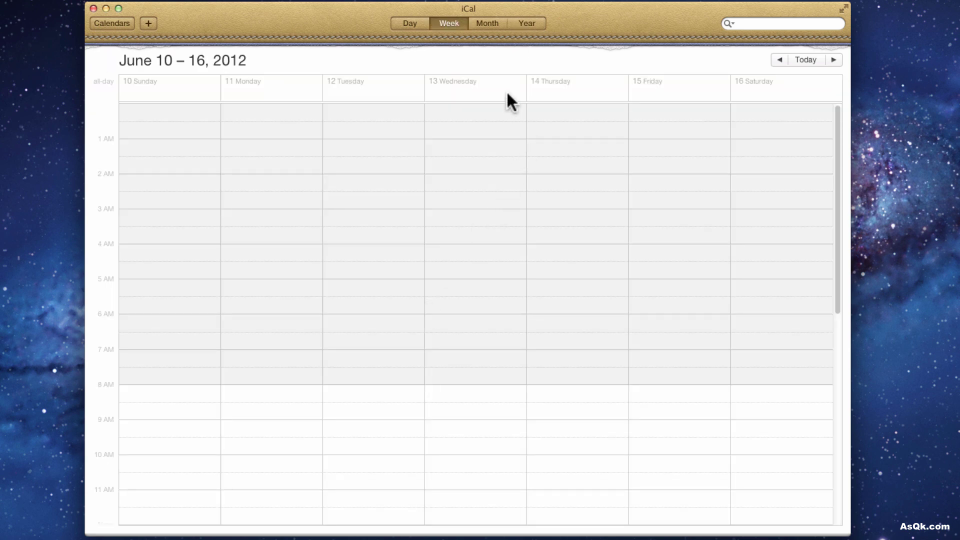
{"action": "left_click", "coordinate": [485, 22]}
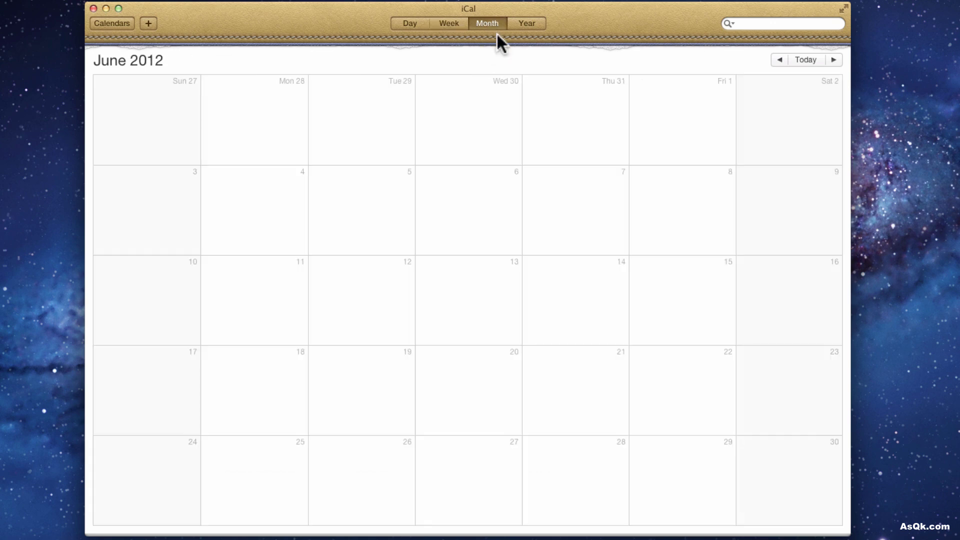
{"action": "left_click", "coordinate": [838, 59]}
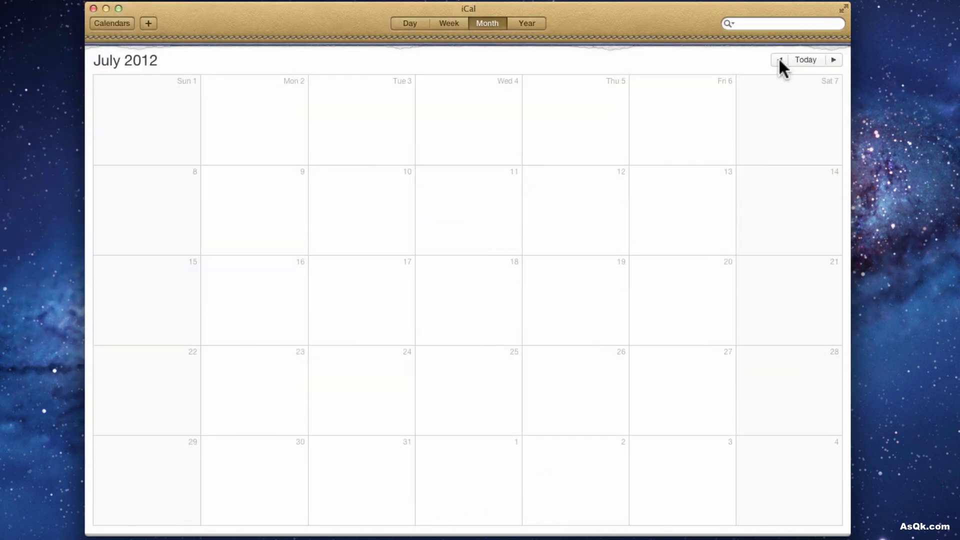
{"action": "left_click", "coordinate": [779, 60]}
{"action": "left_click", "coordinate": [778, 59]}
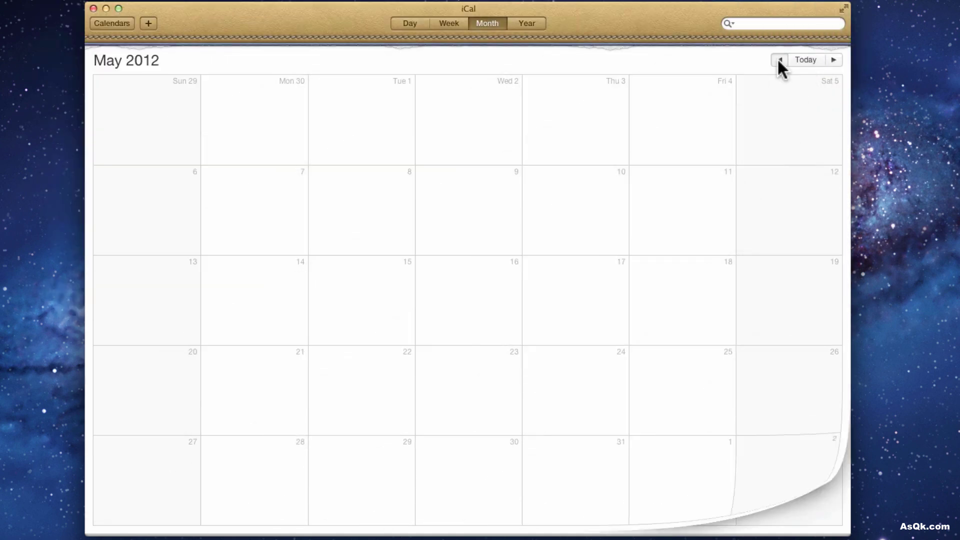
{"action": "left_click", "coordinate": [805, 69]}
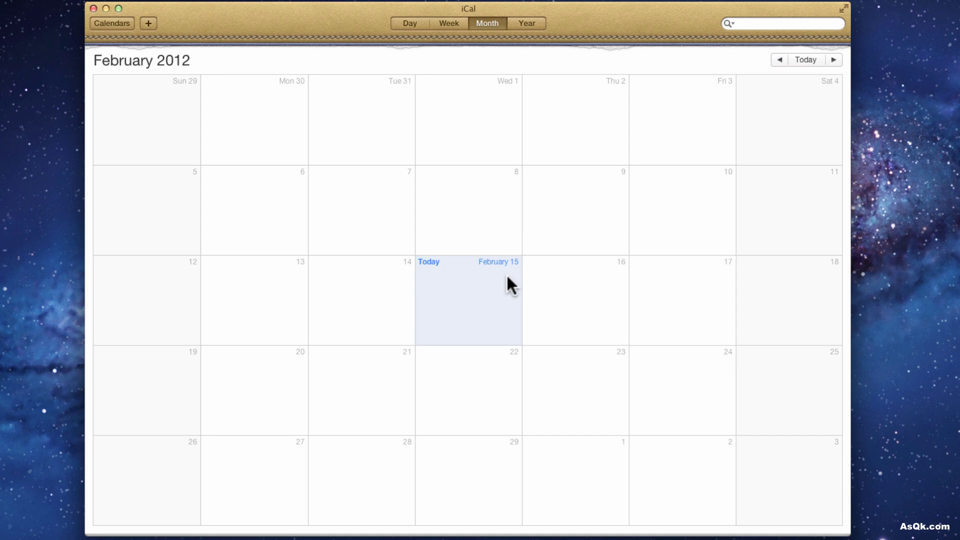
Create an event titled 'Meeting' on February 16.
{"action": "double_click", "coordinate": [562, 278]}
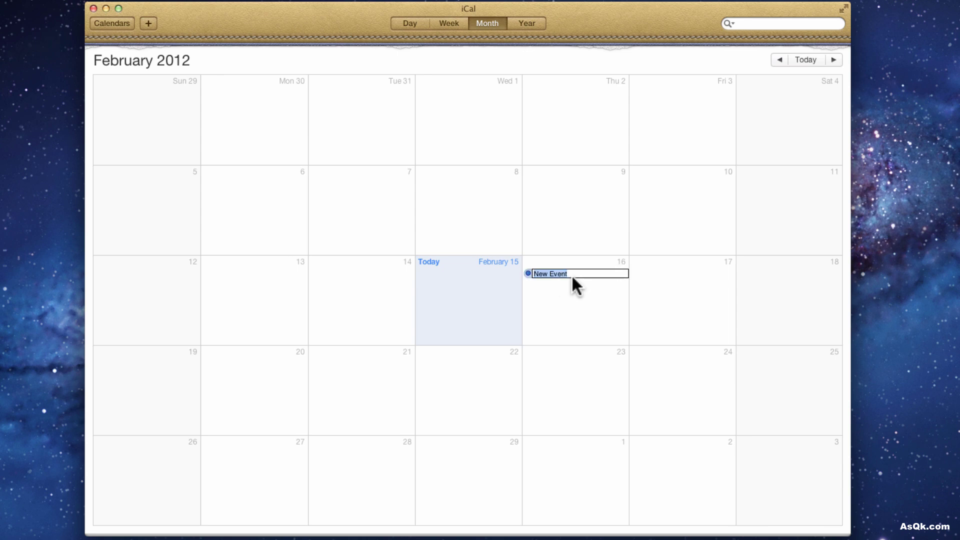
{"action": "type", "text": "Metting"}
{"action": "key", "text": "Return"}
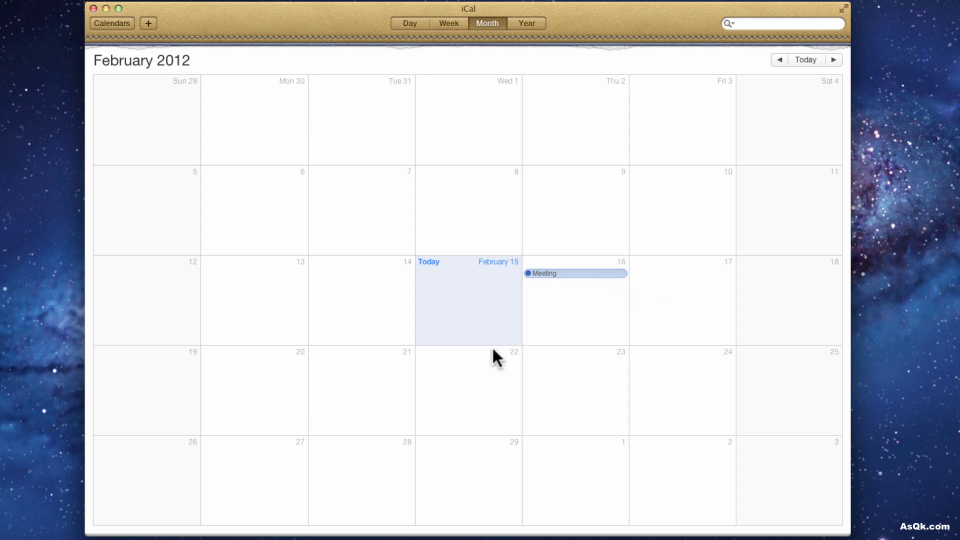
Create an event titled 'Write Report paper' on February 22.
{"action": "double_click", "coordinate": [457, 379]}
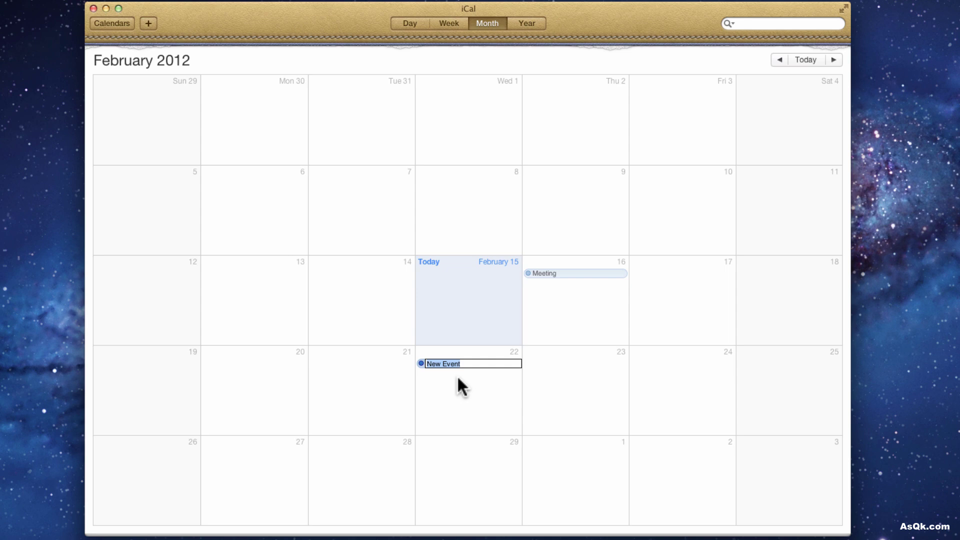
{"action": "type", "text": "Write Report paper"}
{"action": "key", "text": "Return"}
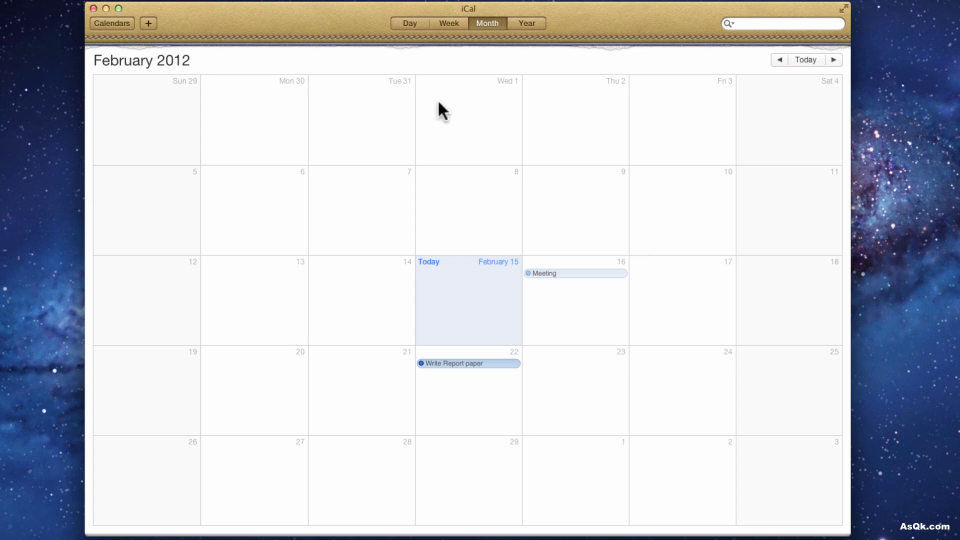
Enter a birthday title plus 'friday' as a quick event, creating an all-day event on February 17.
{"action": "left_click", "coordinate": [148, 23]}
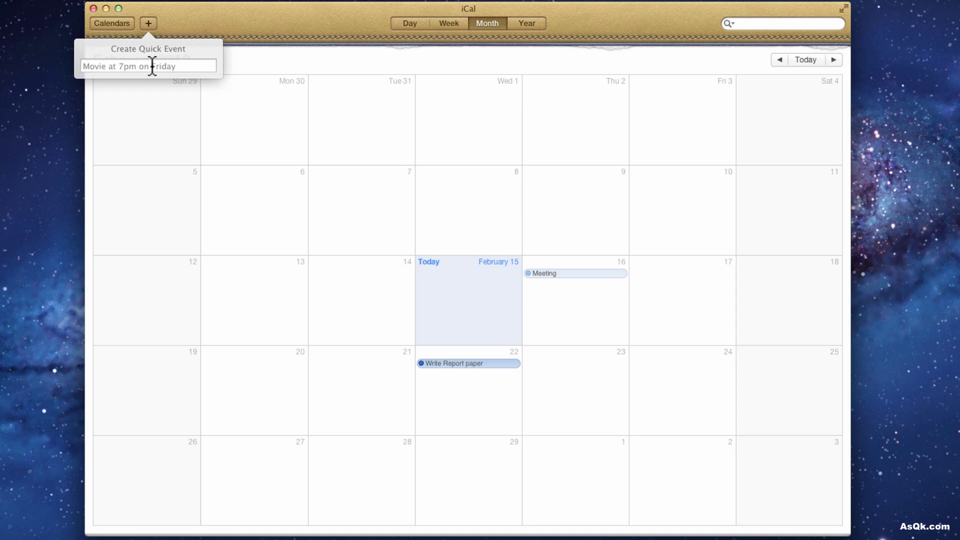
{"action": "type", "text": "Josh's Birthday friday"}
{"action": "key", "text": "Return"}
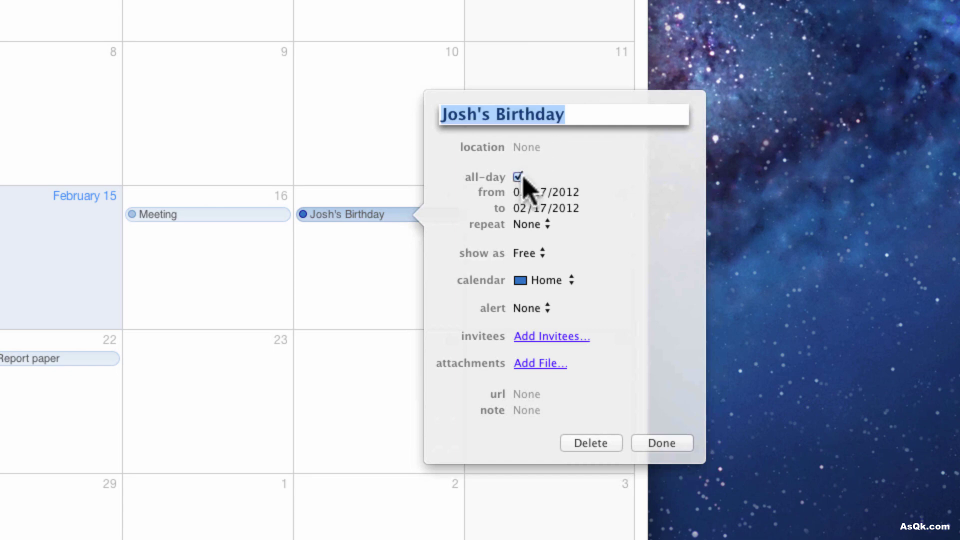
Turn off all-day so the birthday event runs 10:00 AM to 3:00 PM.
{"action": "left_click", "coordinate": [519, 177]}
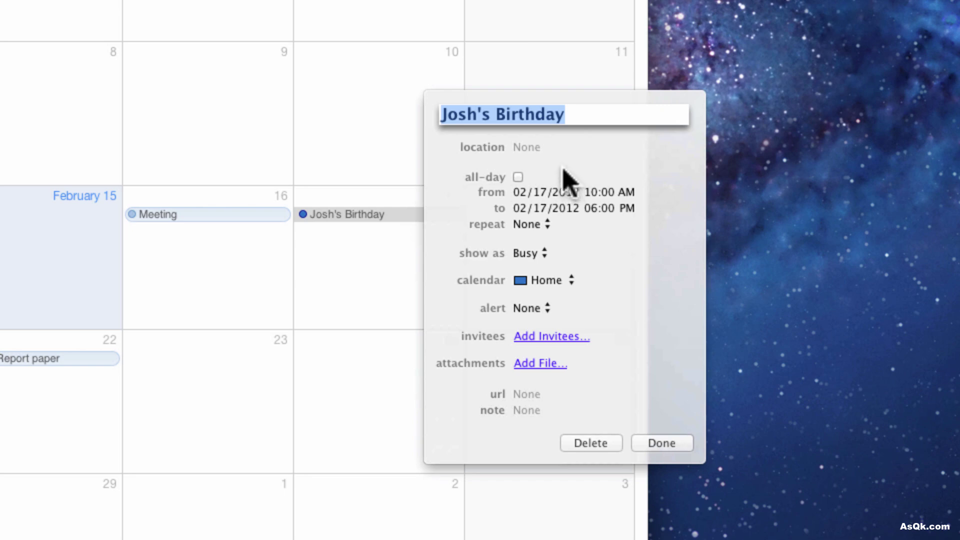
{"action": "left_click", "coordinate": [593, 209]}
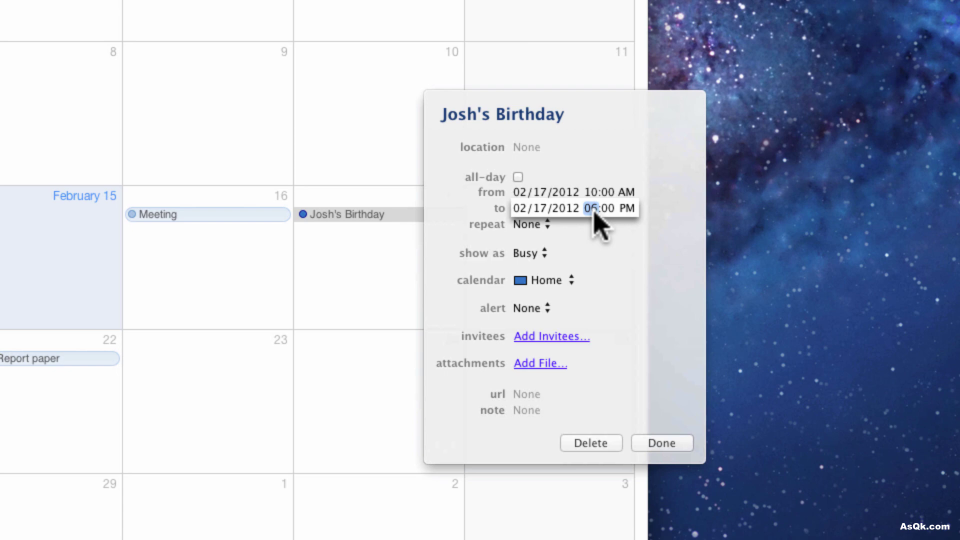
{"action": "type", "text": "3"}
{"action": "key", "text": "Return"}
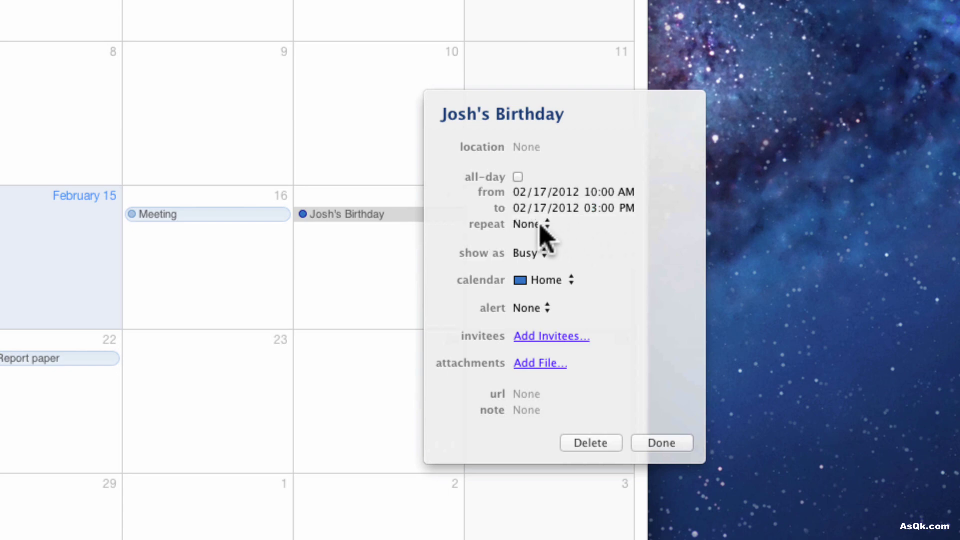
Keep repeat at None and calendar Home, and set show as to Free.
{"action": "left_click", "coordinate": [545, 234]}
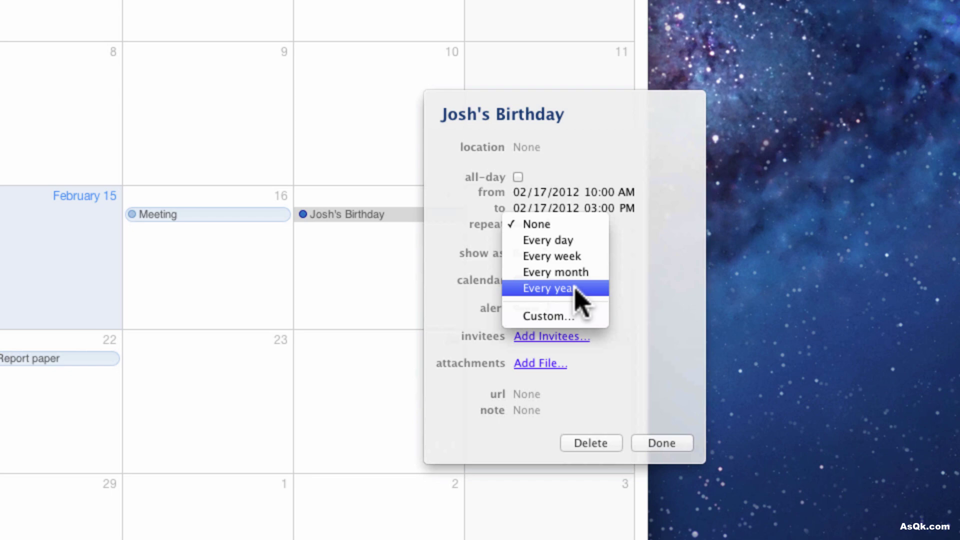
{"action": "left_click", "coordinate": [564, 226]}
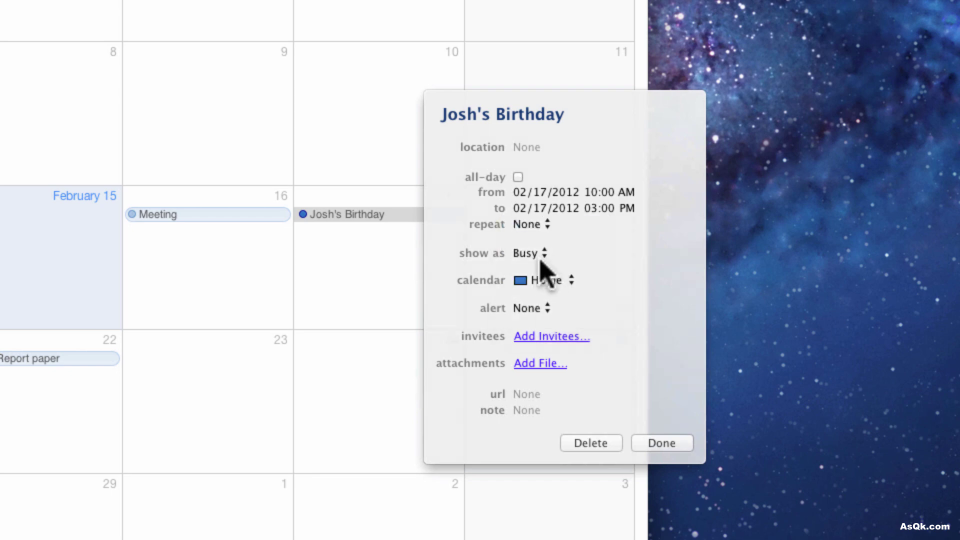
{"action": "left_click", "coordinate": [541, 255]}
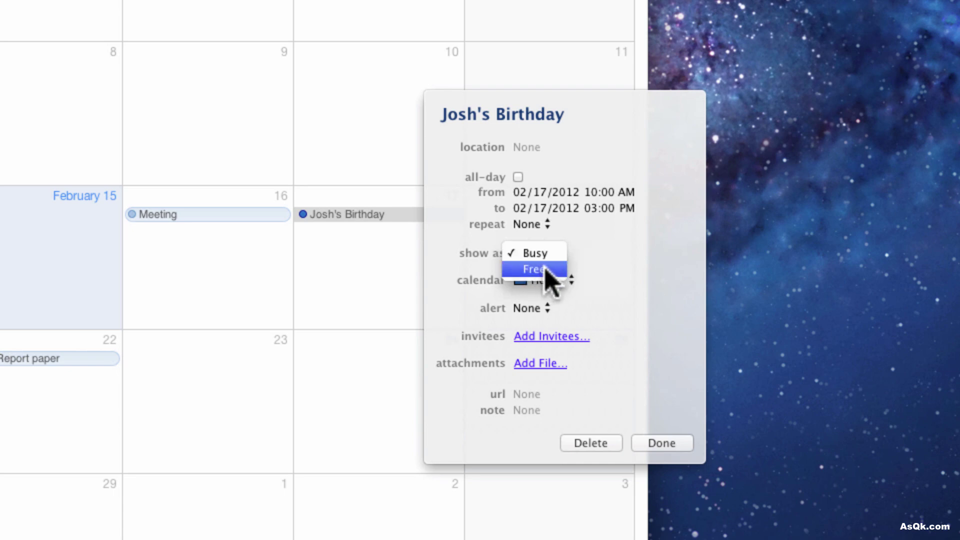
{"action": "left_click", "coordinate": [545, 270]}
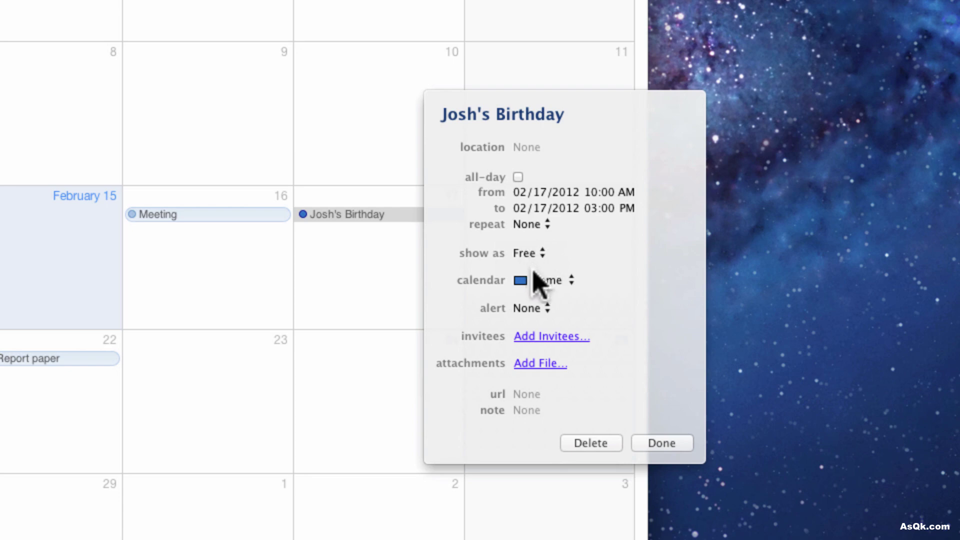
{"action": "left_click", "coordinate": [555, 280]}
{"action": "left_click", "coordinate": [562, 279]}
{"action": "left_click", "coordinate": [528, 312]}
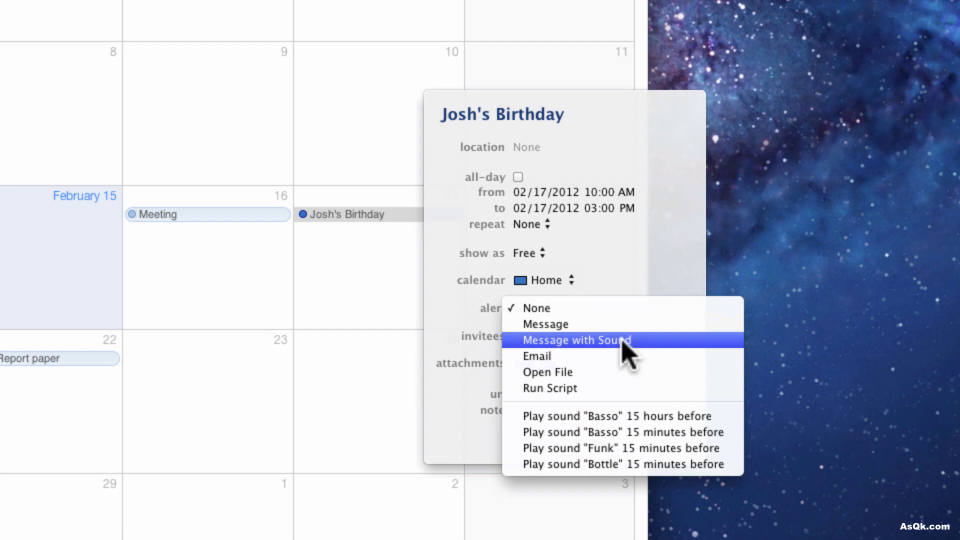
Make the alert a Message with Sound, trying Frog and Bottle before choosing Funk.
{"action": "left_click", "coordinate": [604, 340]}
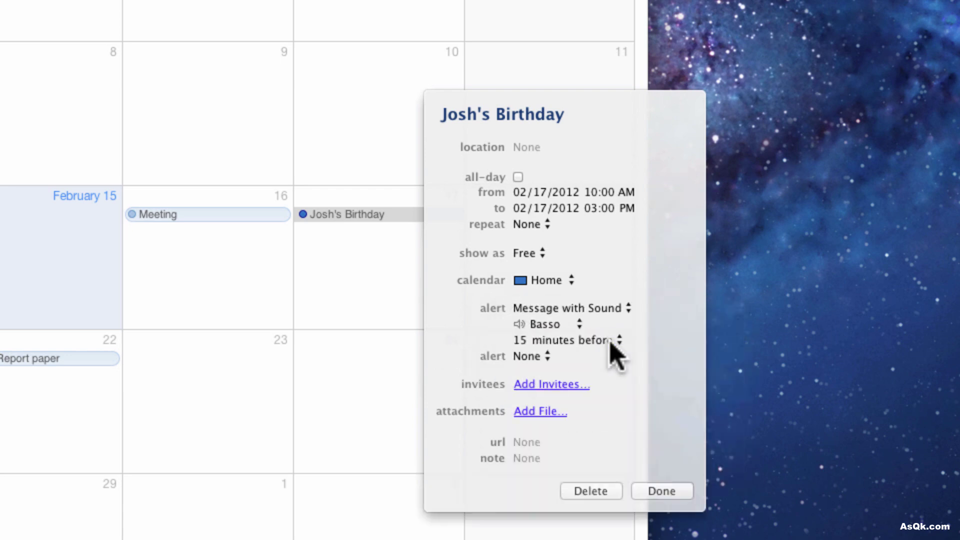
{"action": "left_click", "coordinate": [548, 325]}
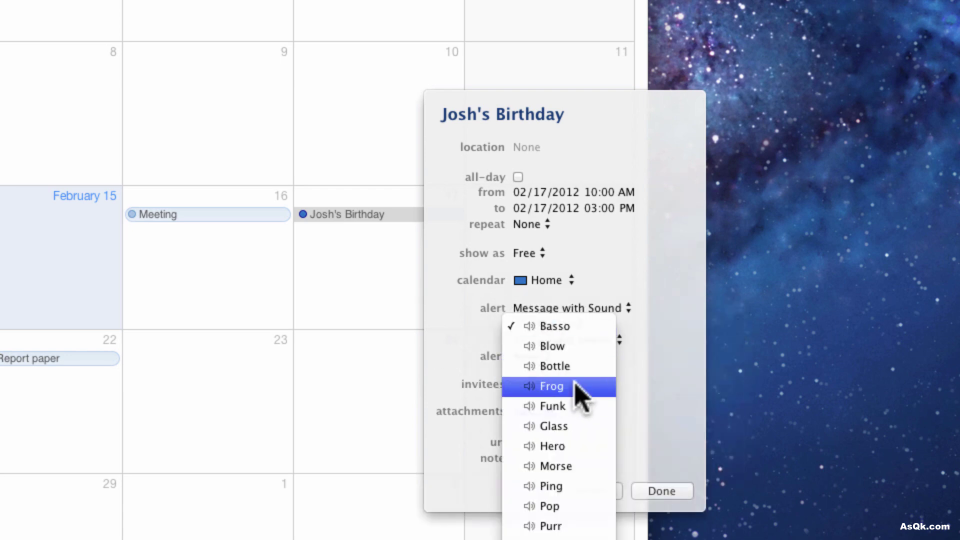
{"action": "left_click", "coordinate": [575, 385]}
{"action": "left_click", "coordinate": [558, 328]}
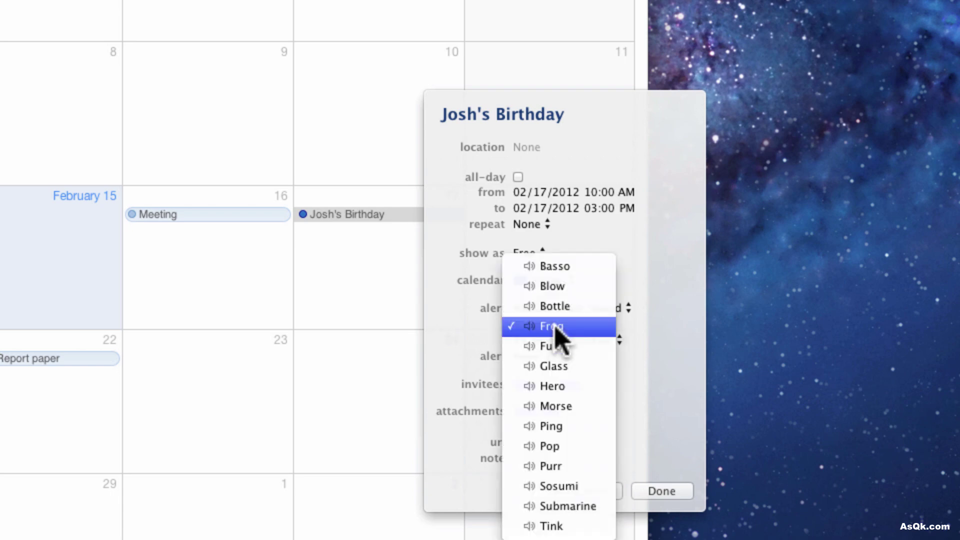
{"action": "left_click", "coordinate": [568, 308]}
{"action": "left_click", "coordinate": [544, 326]}
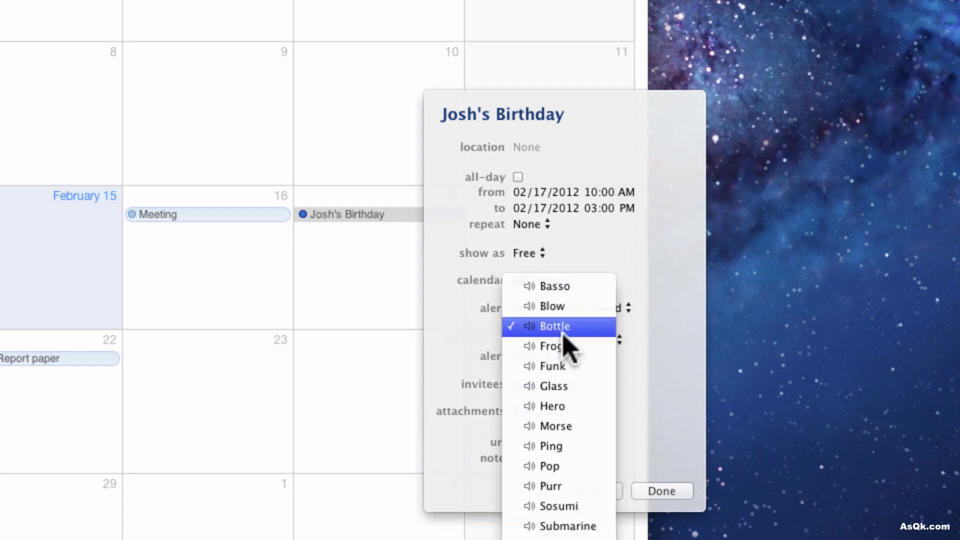
{"action": "left_click", "coordinate": [579, 366]}
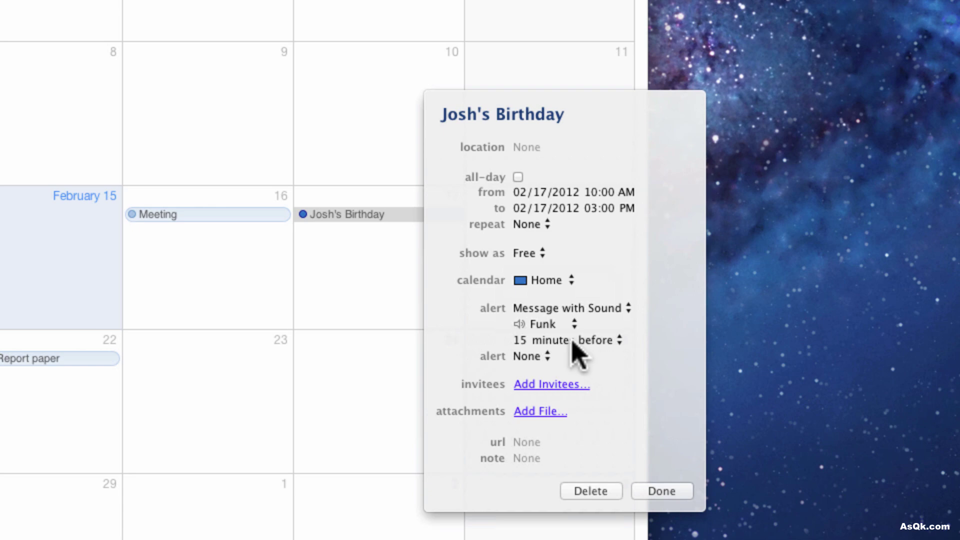
Set the alert to go off 1 day before the event.
{"action": "left_click", "coordinate": [574, 345]}
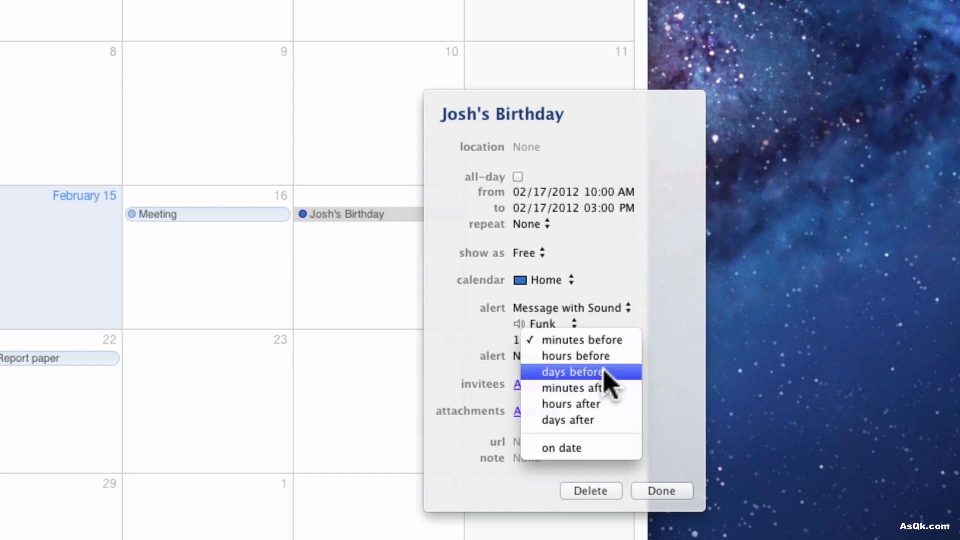
{"action": "key", "text": "Escape"}
{"action": "left_click", "coordinate": [520, 340]}
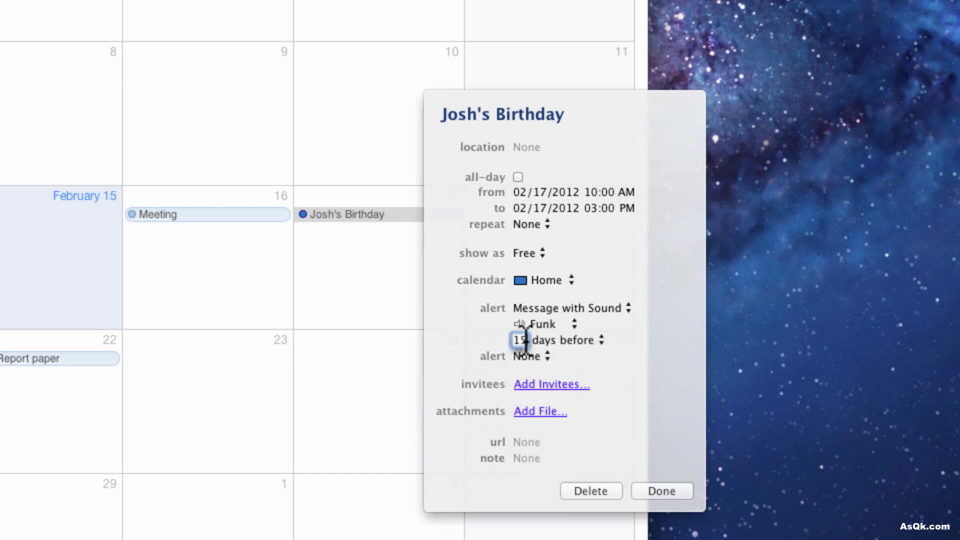
{"action": "key", "text": "BackSpace"}
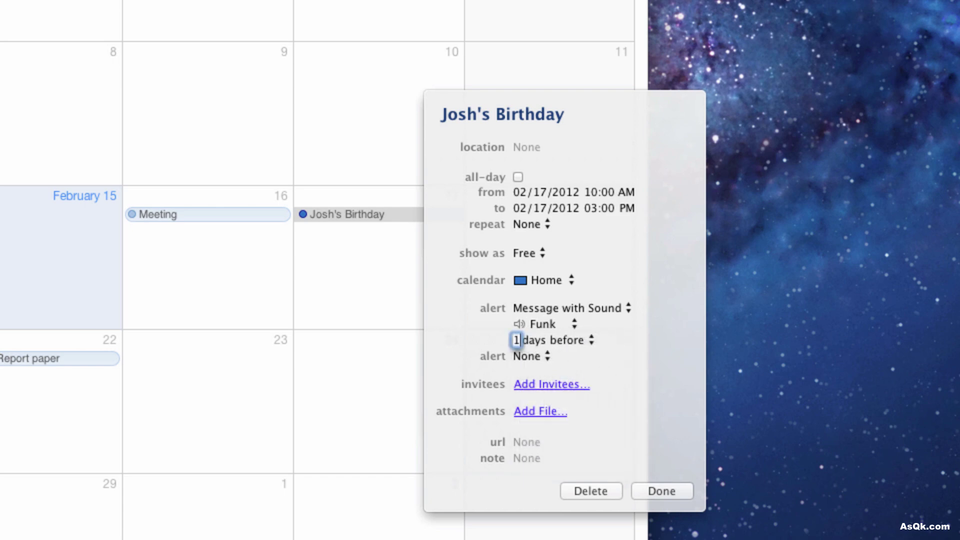
{"action": "key", "text": "Return"}
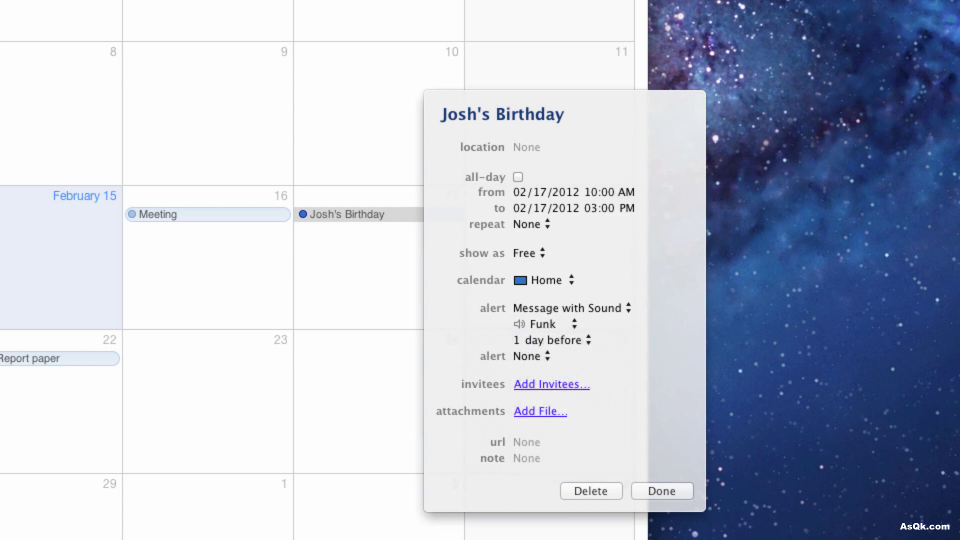
Leave the second alert as None, visit the invitees, note and URL fields, then click Done.
{"action": "left_click", "coordinate": [536, 369]}
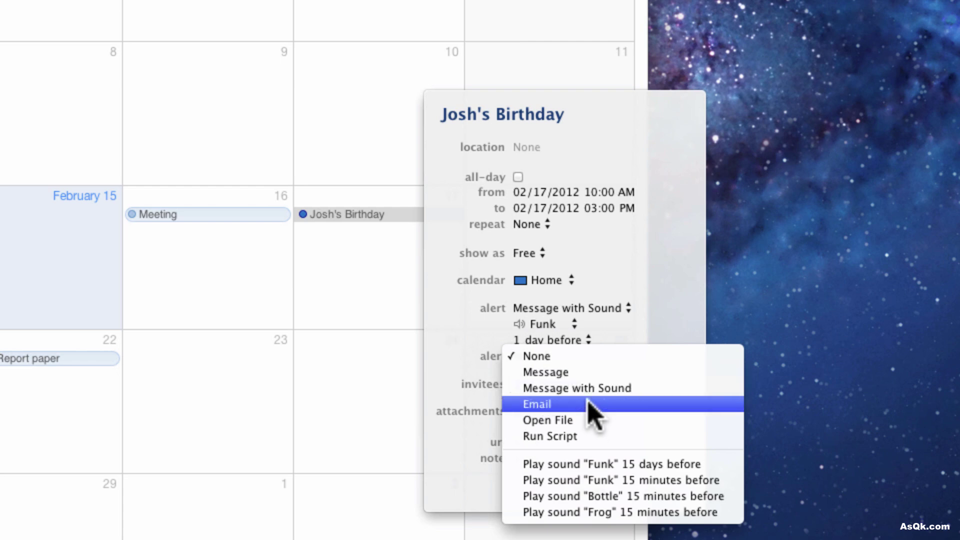
{"action": "left_click", "coordinate": [592, 356]}
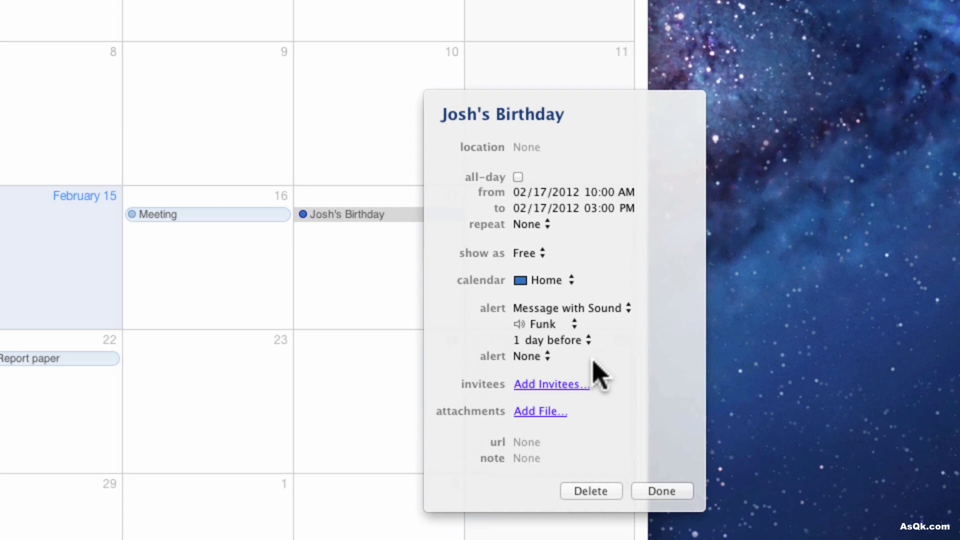
{"action": "left_click", "coordinate": [572, 384]}
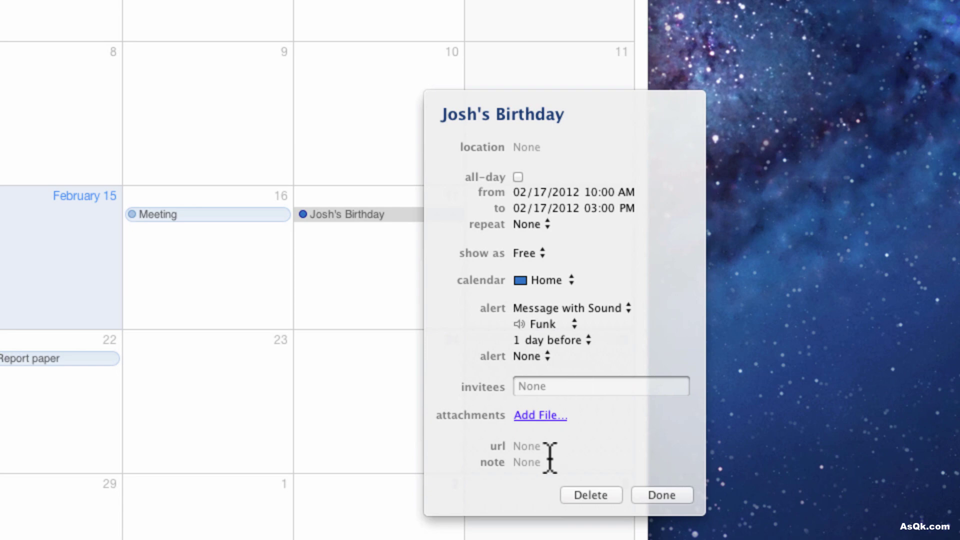
{"action": "left_click", "coordinate": [531, 461]}
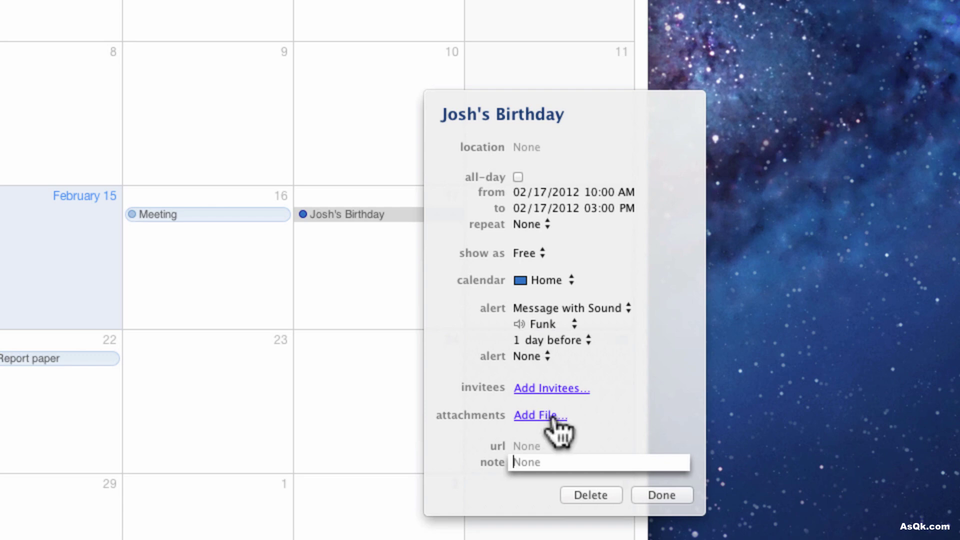
{"action": "left_click", "coordinate": [537, 445]}
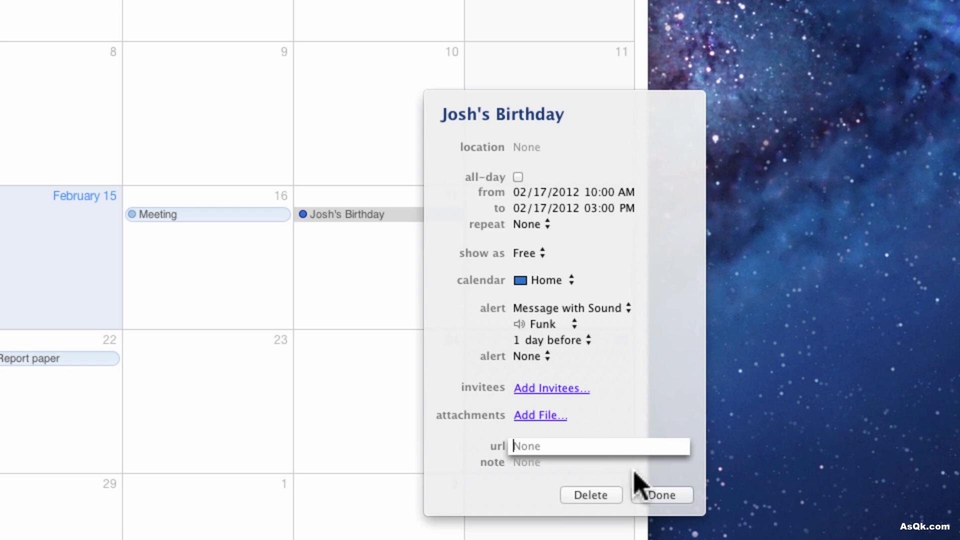
{"action": "left_click", "coordinate": [670, 494]}
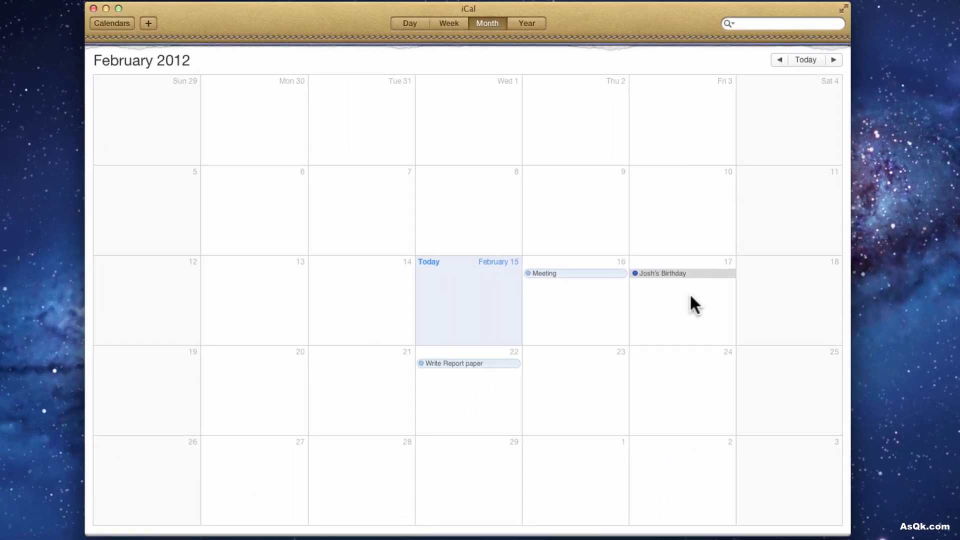
Open the birthday event's full details and close them without changes.
{"action": "double_click", "coordinate": [634, 272]}
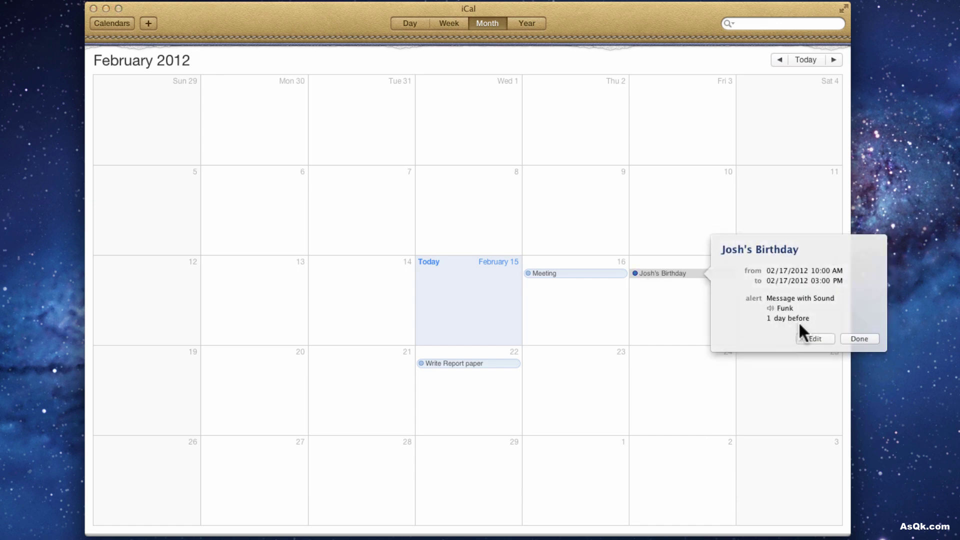
{"action": "left_click", "coordinate": [829, 339]}
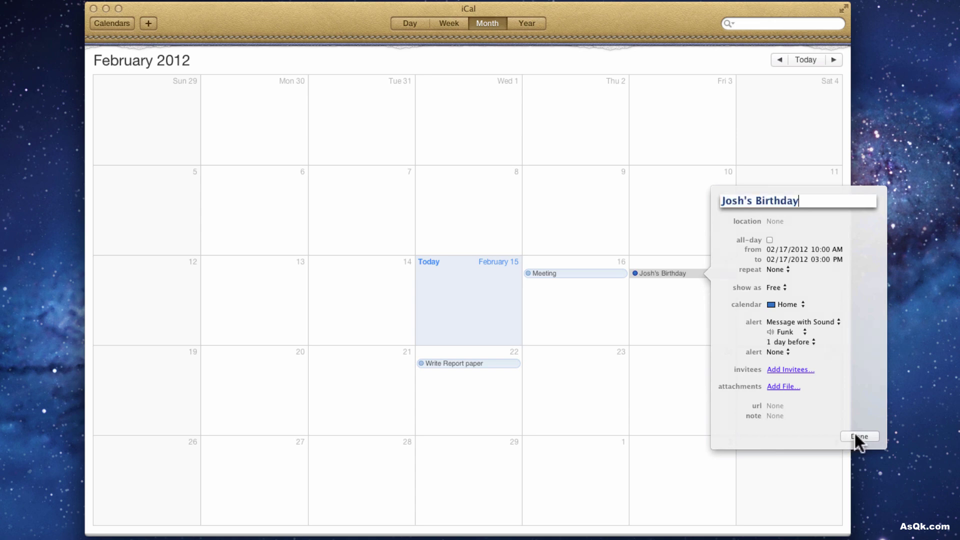
{"action": "left_click", "coordinate": [858, 436]}
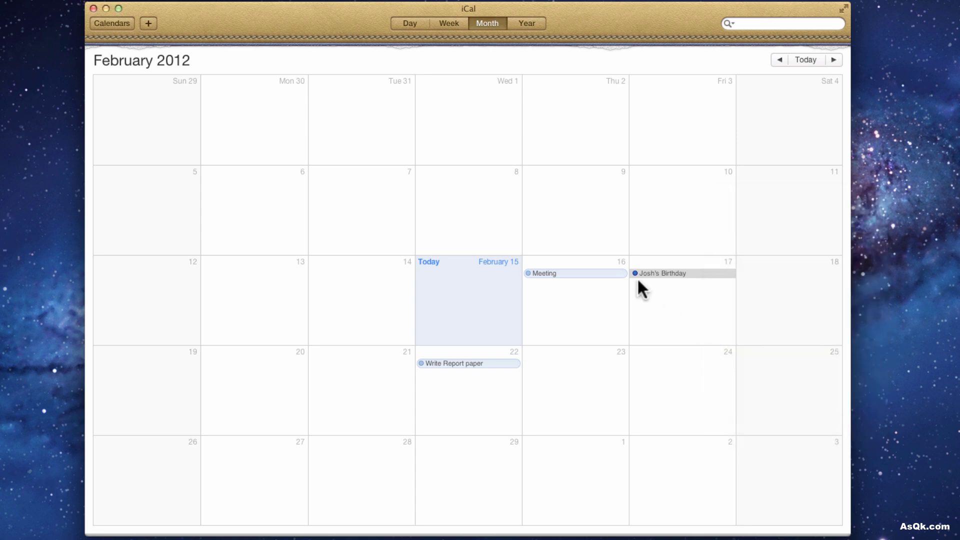
Move the Meeting event on February 16 into the Work calendar.
{"action": "double_click", "coordinate": [528, 273]}
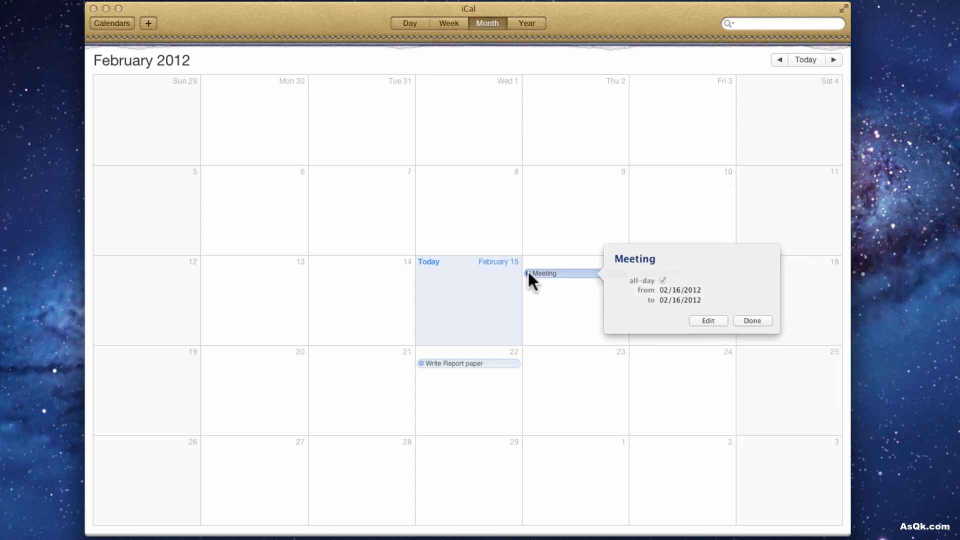
{"action": "left_click", "coordinate": [697, 323]}
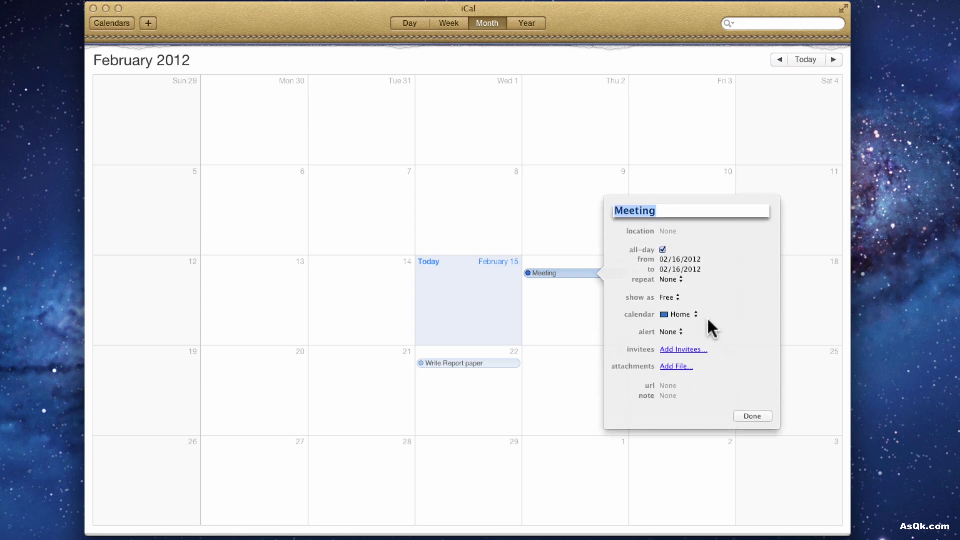
{"action": "left_click", "coordinate": [682, 314]}
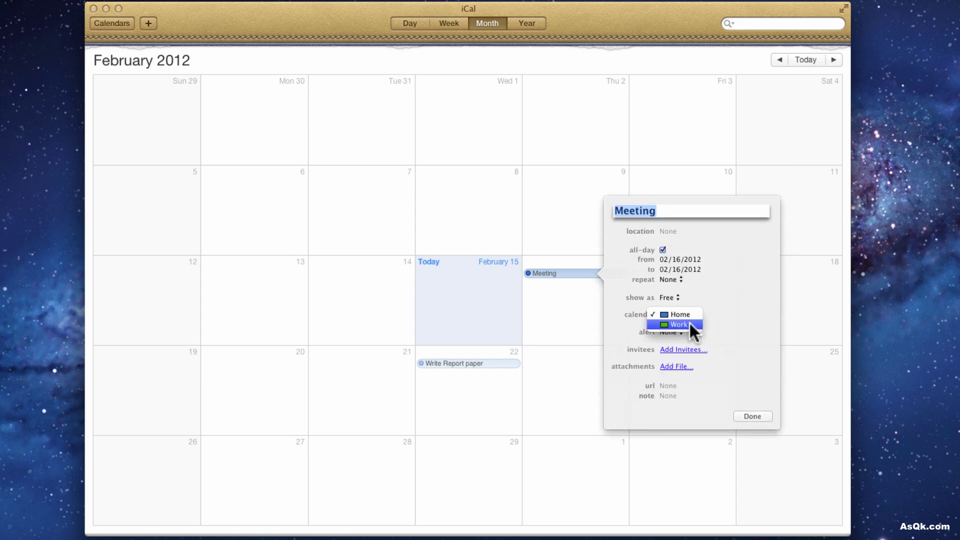
{"action": "left_click", "coordinate": [689, 322]}
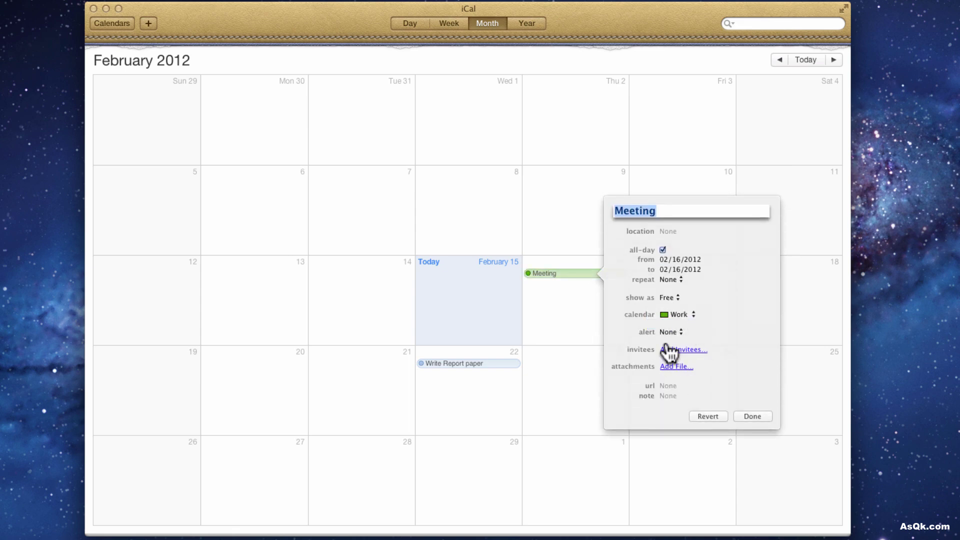
{"action": "left_click", "coordinate": [746, 413]}
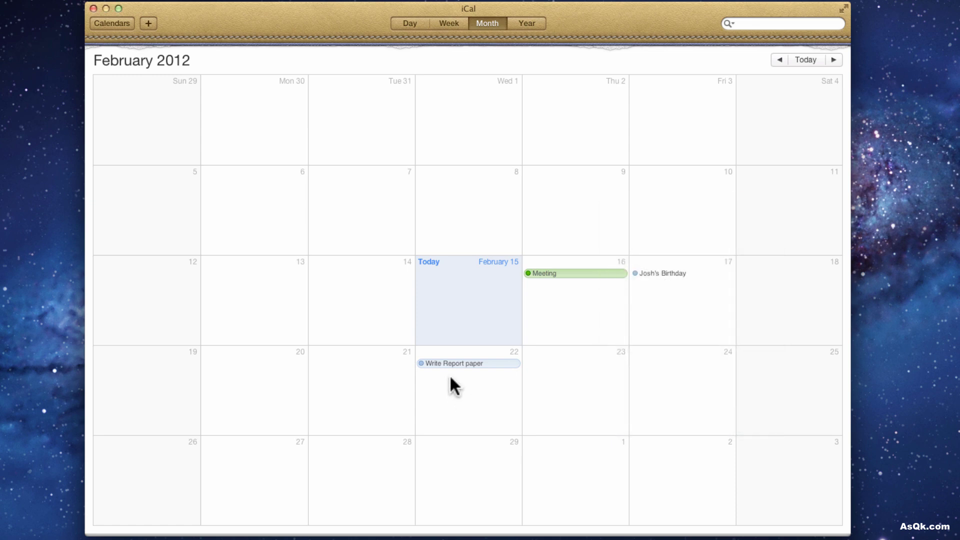
Put the February 22 Write Report paper event in the Work calendar and confirm.
{"action": "left_click", "coordinate": [451, 364]}
{"action": "left_click", "coordinate": [609, 411]}
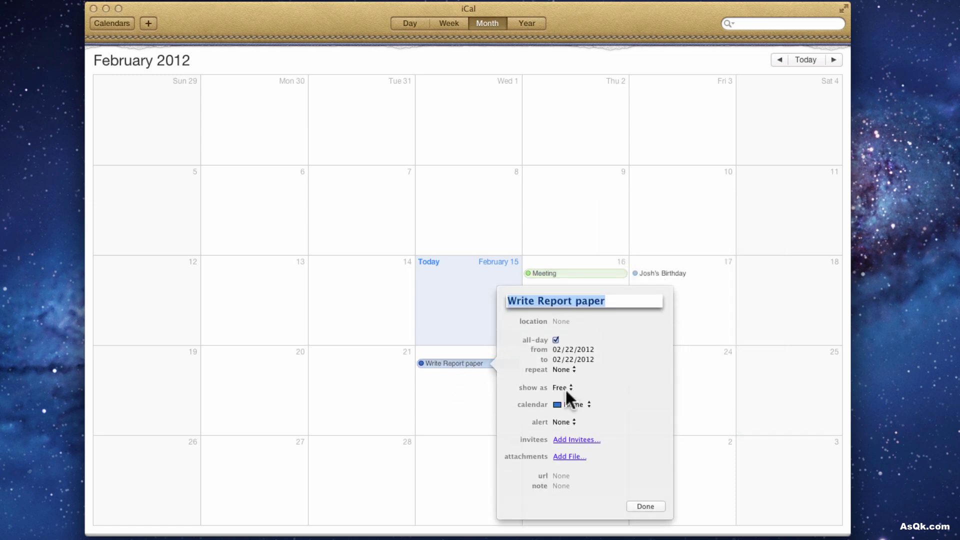
{"action": "left_click", "coordinate": [574, 413]}
{"action": "left_click", "coordinate": [639, 507]}
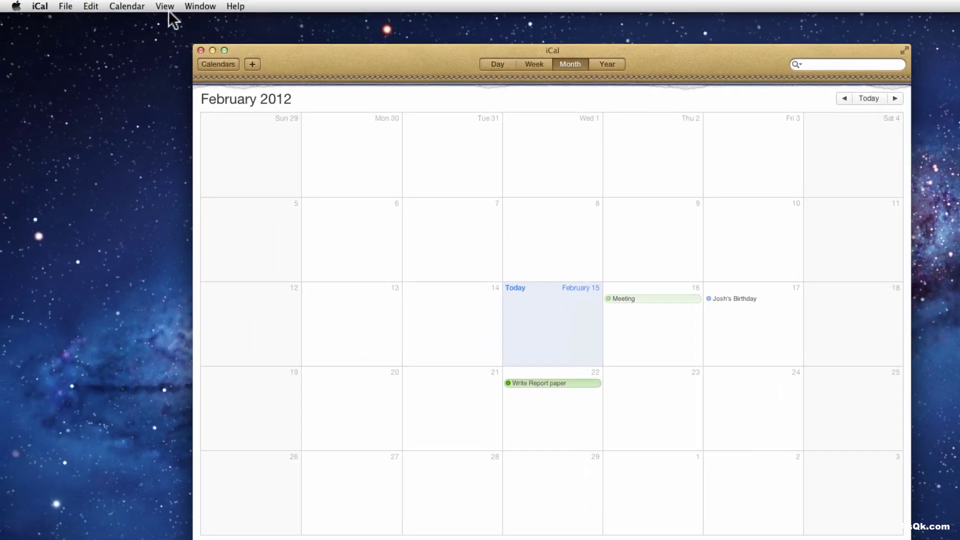
Add a reminder named 'Gym' via File > New Reminder, ticking and unticking its checkbox.
{"action": "left_click", "coordinate": [67, 4]}
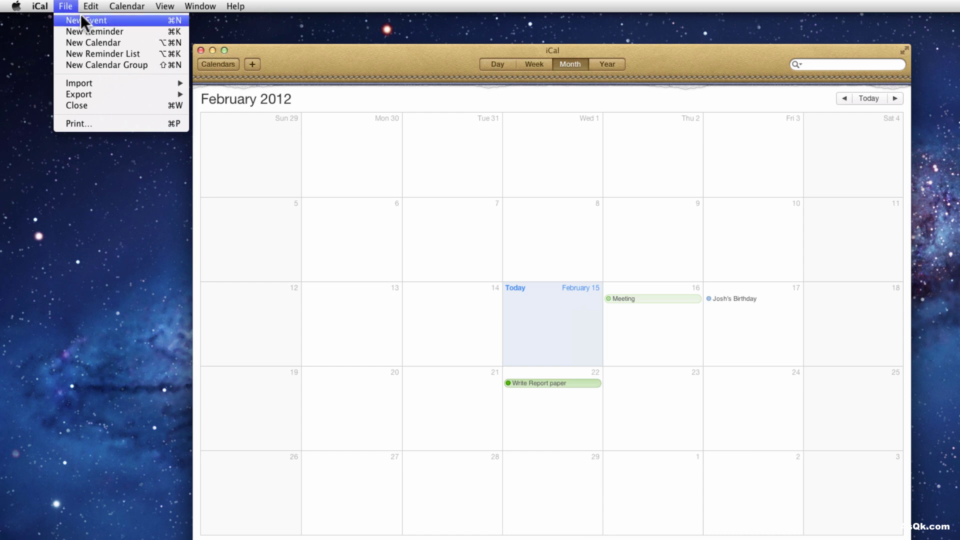
{"action": "left_click", "coordinate": [122, 31]}
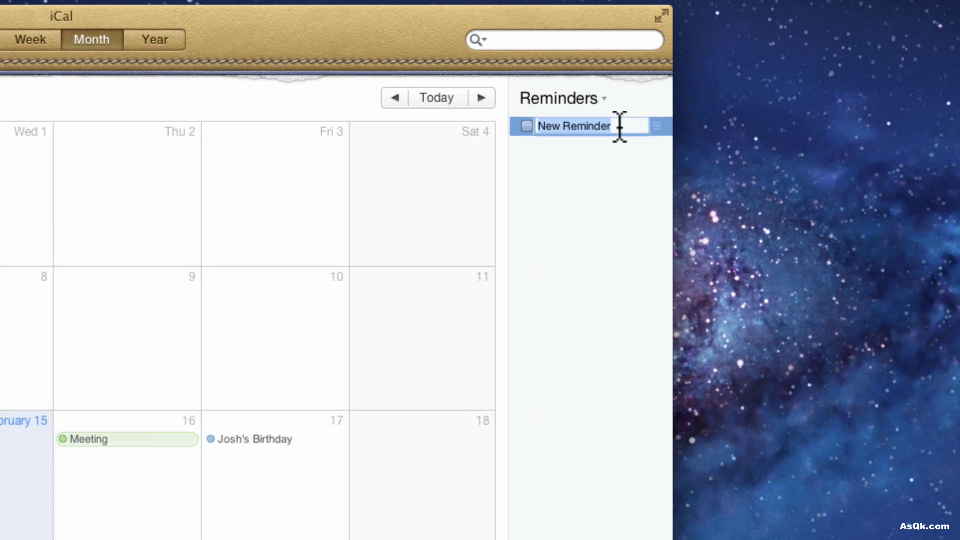
{"action": "type", "text": "Gym"}
{"action": "key", "text": "Return"}
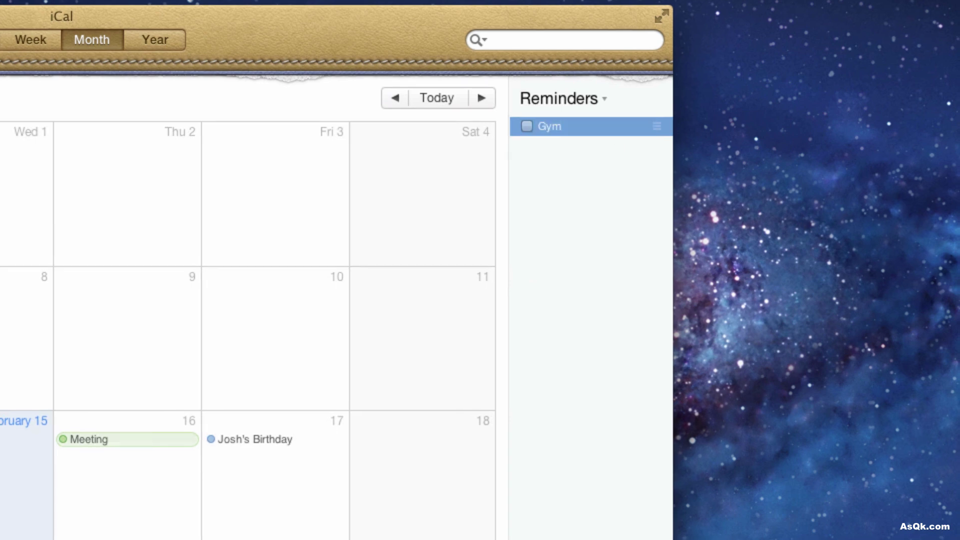
{"action": "left_click", "coordinate": [529, 127]}
{"action": "left_click", "coordinate": [530, 127]}
Add a second reminder named 'Write Report paper' below Gym.
{"action": "double_click", "coordinate": [560, 157]}
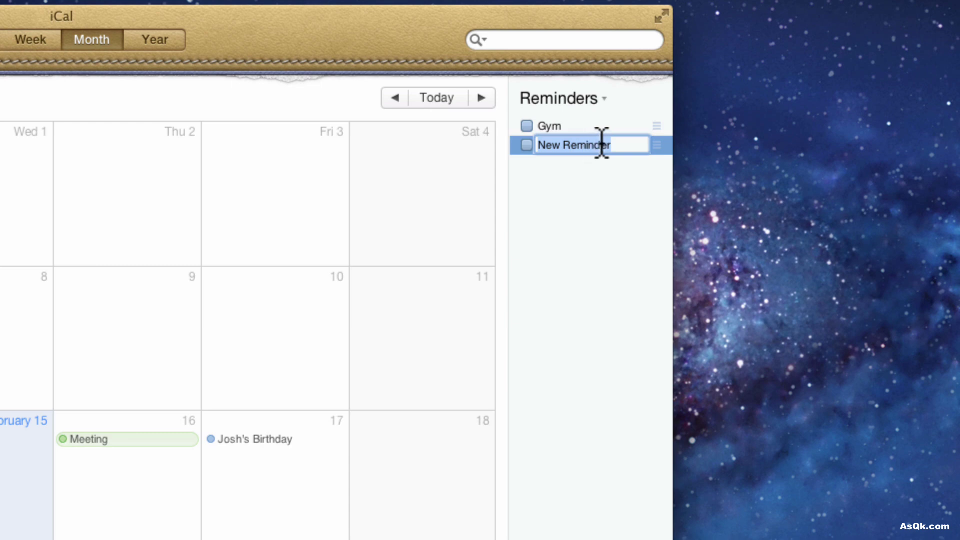
{"action": "type", "text": "Writ"}
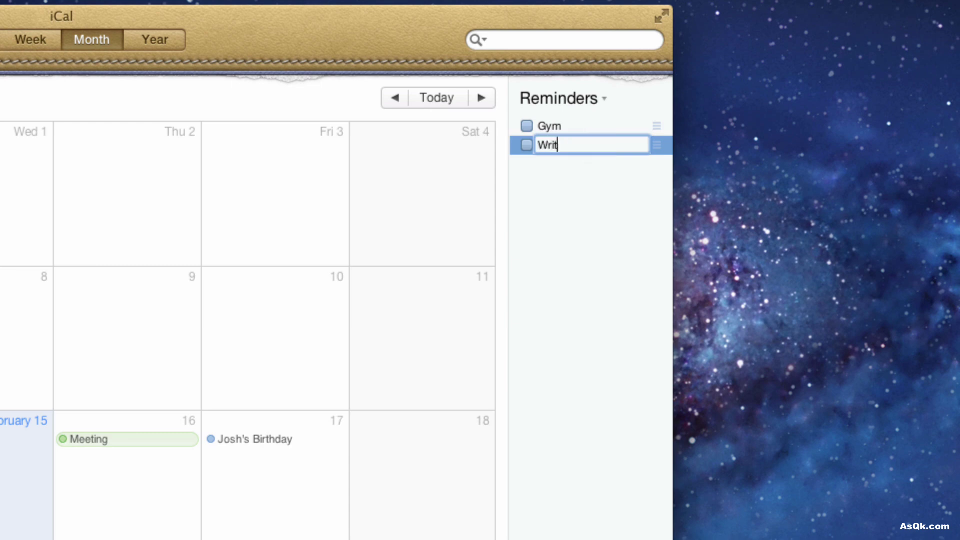
{"action": "type", "text": "e Report paper"}
{"action": "key", "text": "Return"}
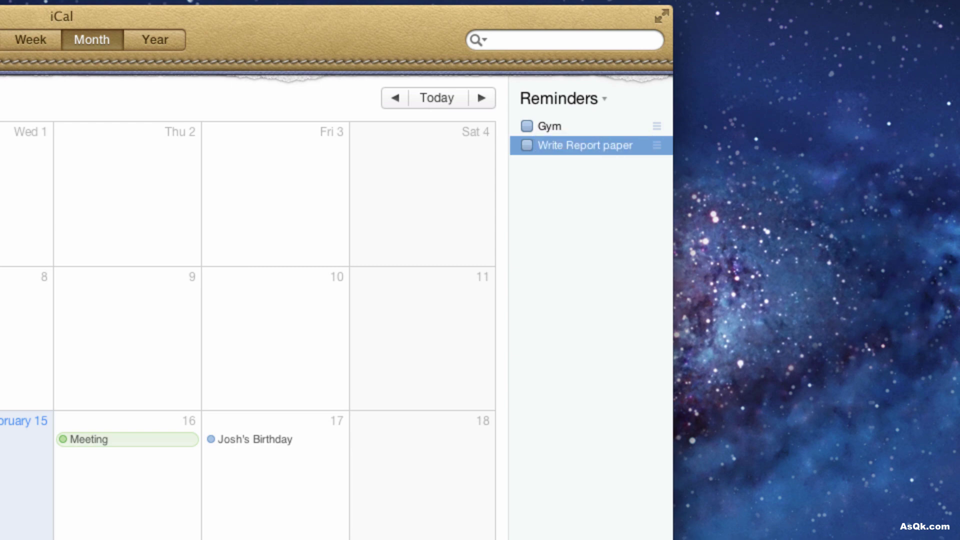
Give the Write Report paper reminder High priority and a due date of February 22, 2012.
{"action": "double_click", "coordinate": [546, 150]}
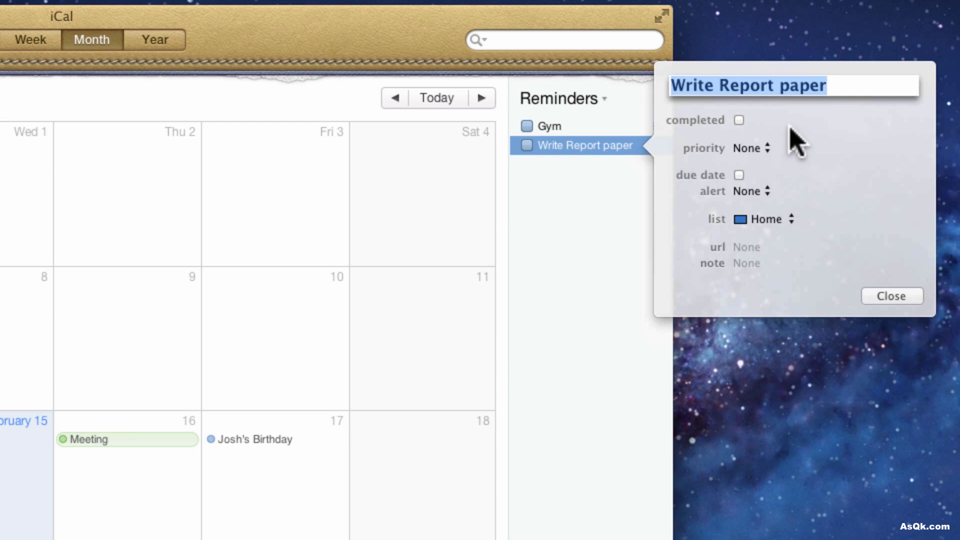
{"action": "left_click", "coordinate": [755, 147]}
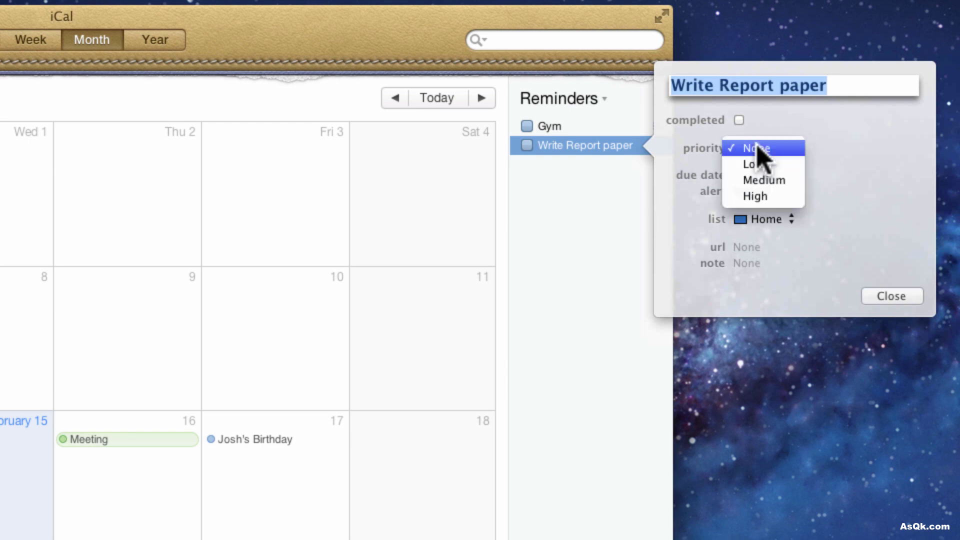
{"action": "left_click", "coordinate": [785, 196]}
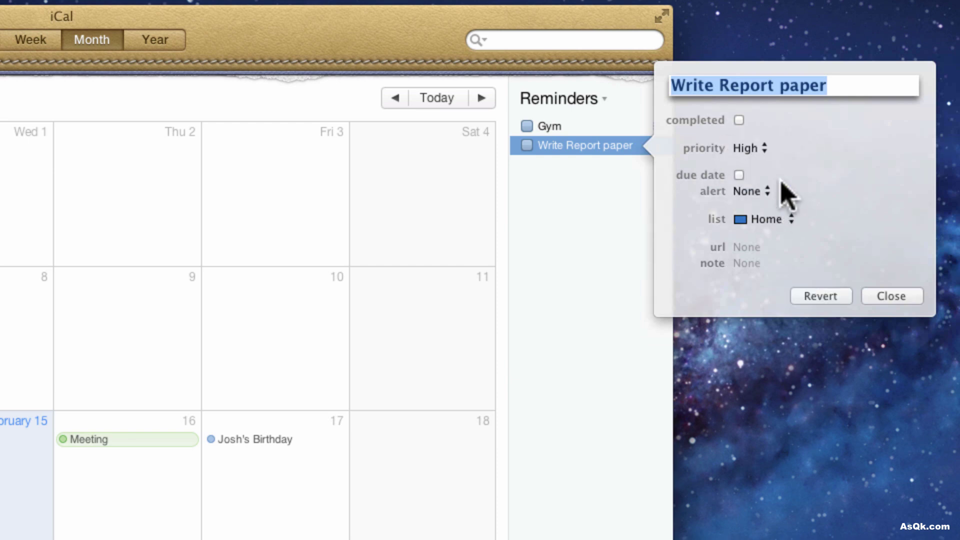
{"action": "left_click", "coordinate": [739, 175]}
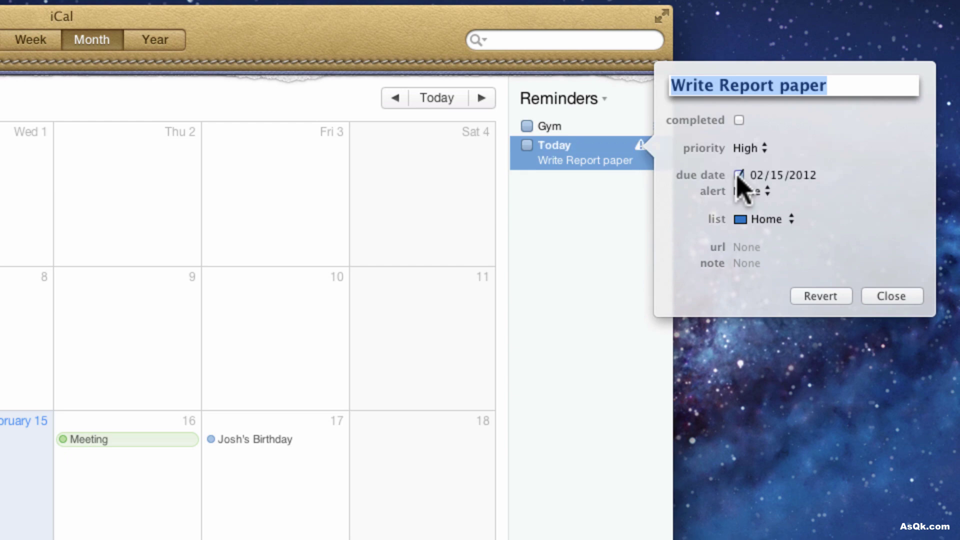
{"action": "left_click", "coordinate": [777, 176]}
{"action": "type", "text": "22"}
{"action": "key", "text": "Return"}
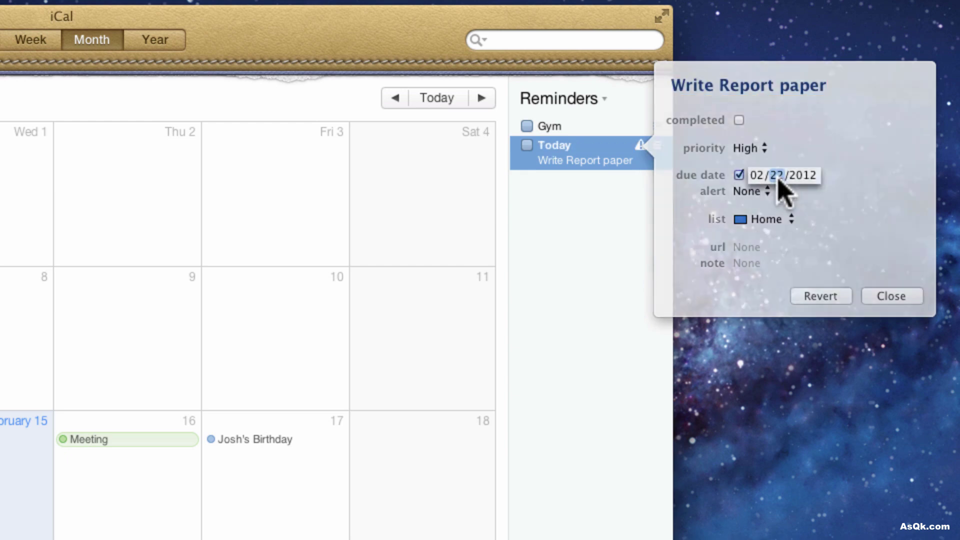
Keep its alert at None, move it to the Work list, and close the details.
{"action": "double_click", "coordinate": [639, 156]}
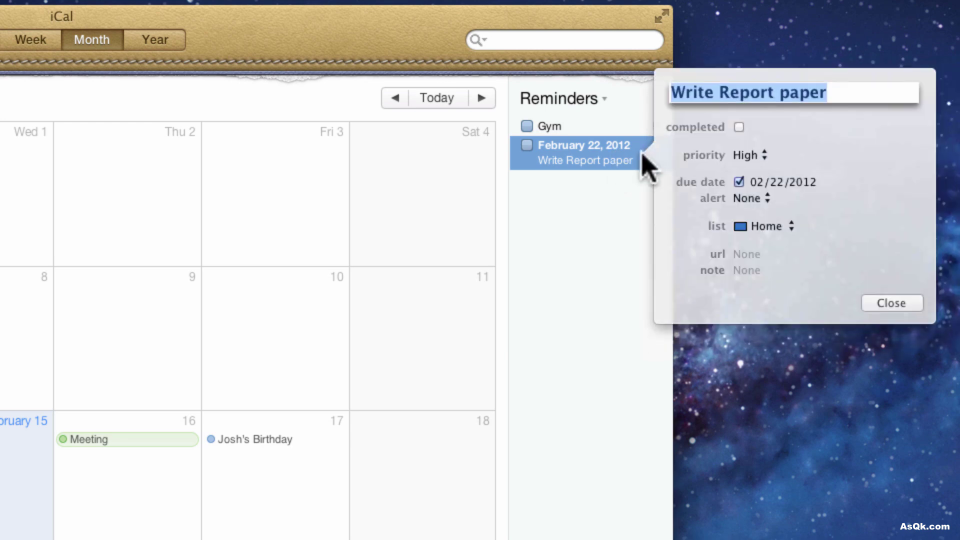
{"action": "left_click", "coordinate": [759, 198]}
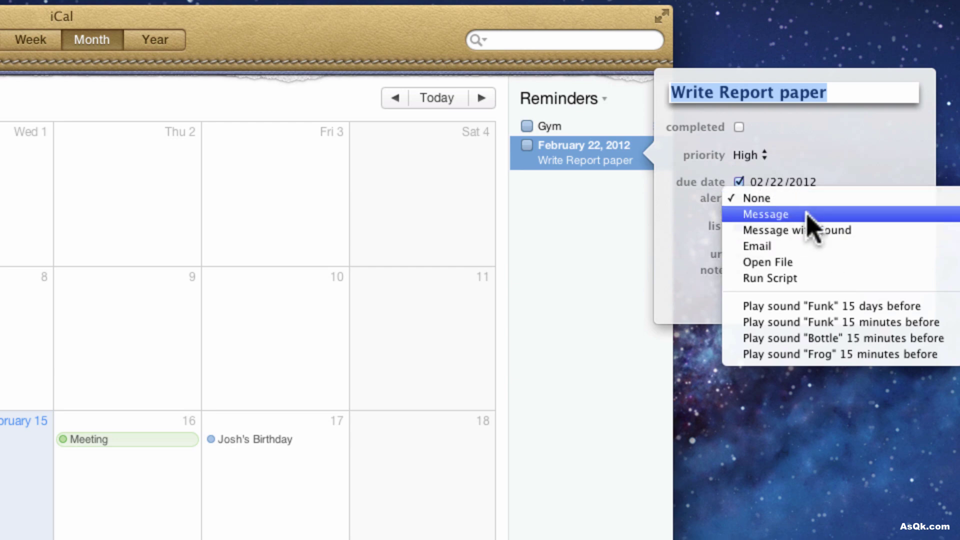
{"action": "left_click", "coordinate": [776, 200]}
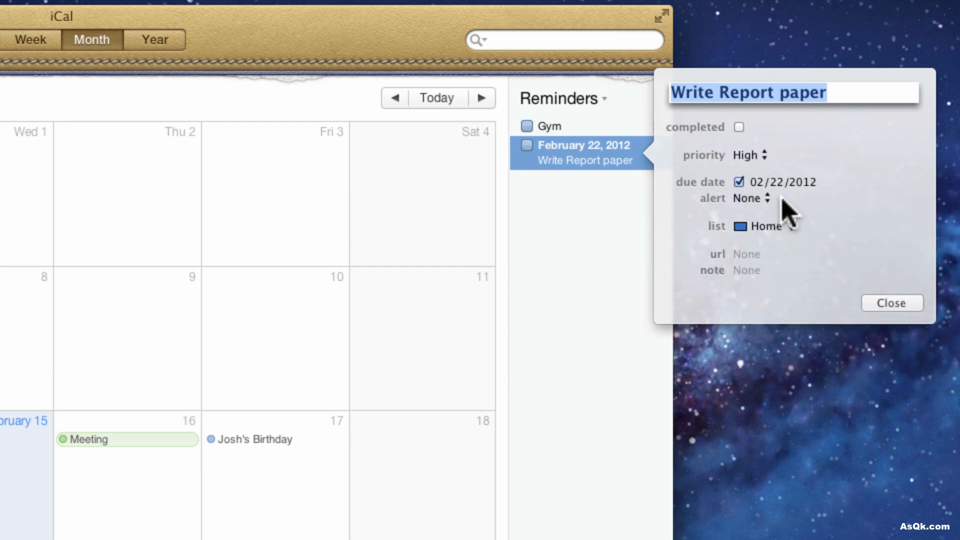
{"action": "left_click", "coordinate": [761, 227]}
{"action": "left_click", "coordinate": [765, 243]}
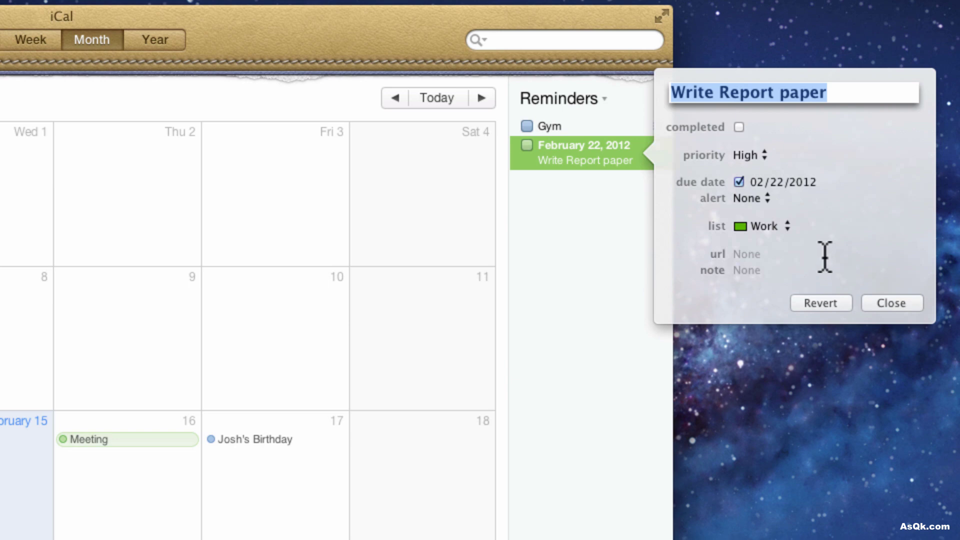
{"action": "left_click", "coordinate": [900, 304]}
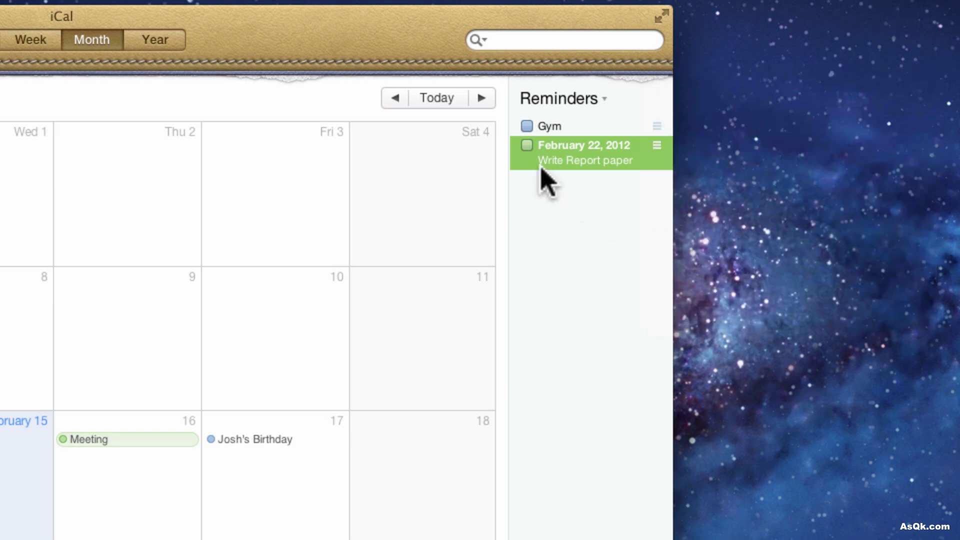
Tick Gym as completed, then hide and reshow the Home and Work calendars.
{"action": "left_click", "coordinate": [527, 127]}
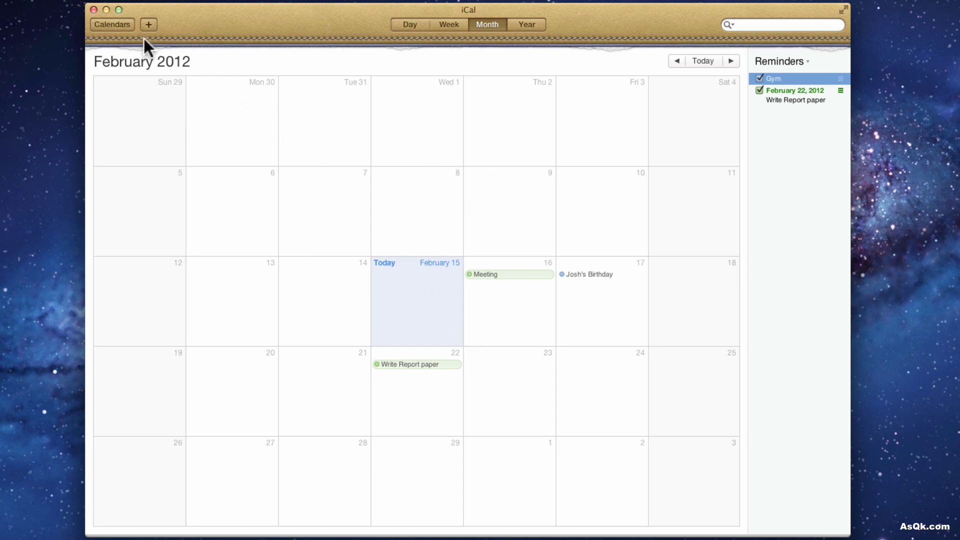
{"action": "left_click", "coordinate": [108, 24]}
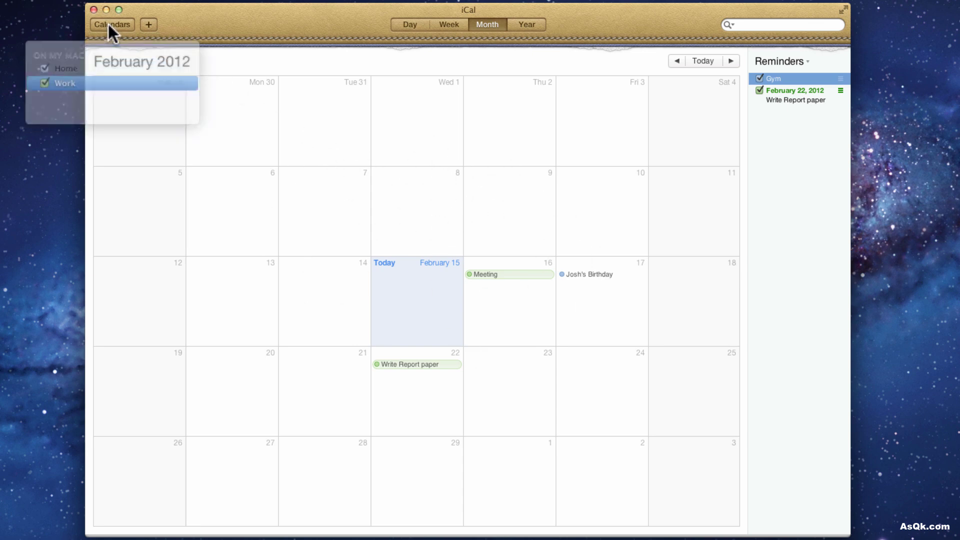
{"action": "left_click", "coordinate": [54, 63]}
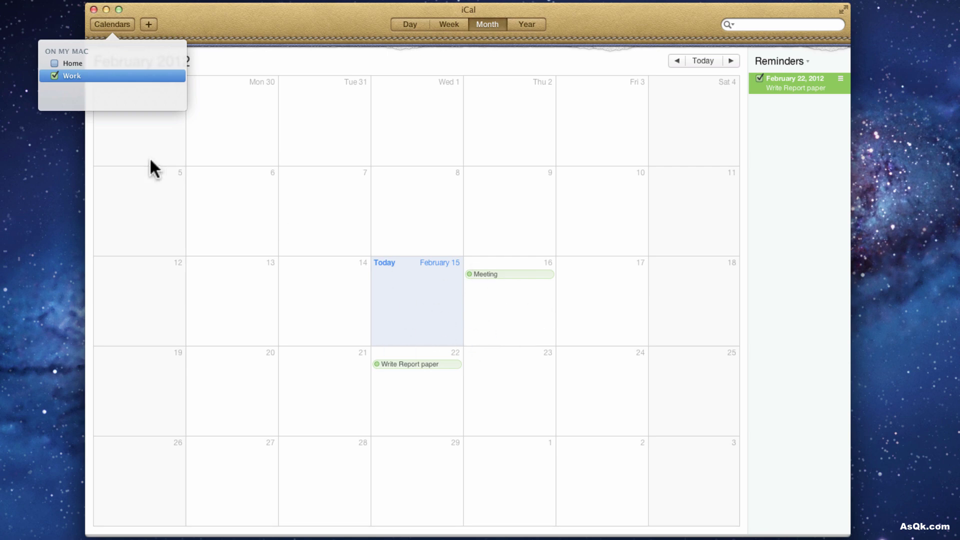
{"action": "left_click", "coordinate": [54, 63]}
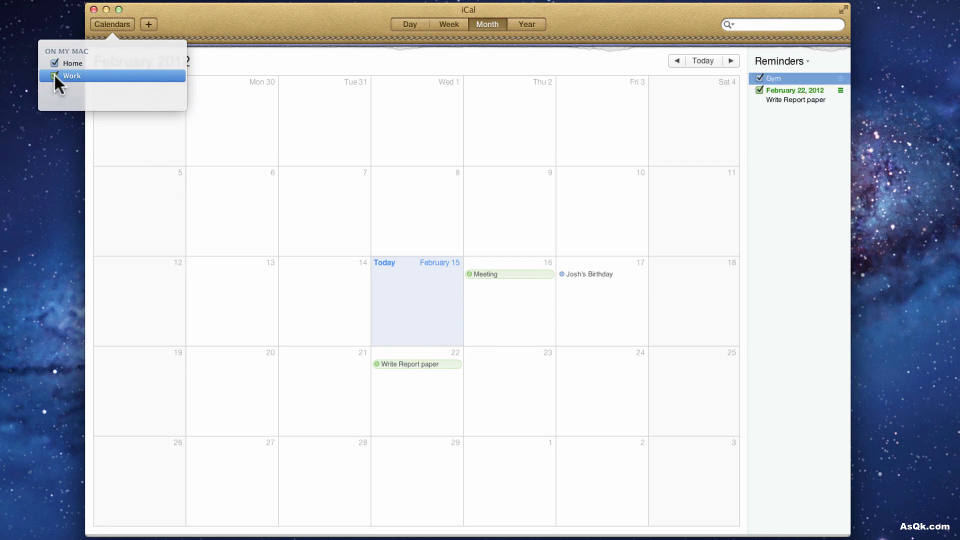
{"action": "left_click", "coordinate": [54, 76]}
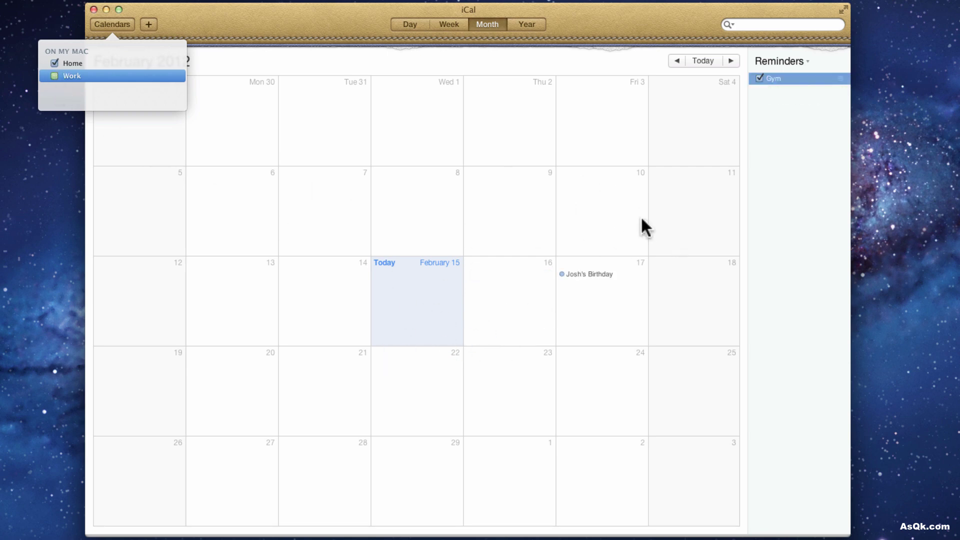
{"action": "left_click", "coordinate": [54, 76]}
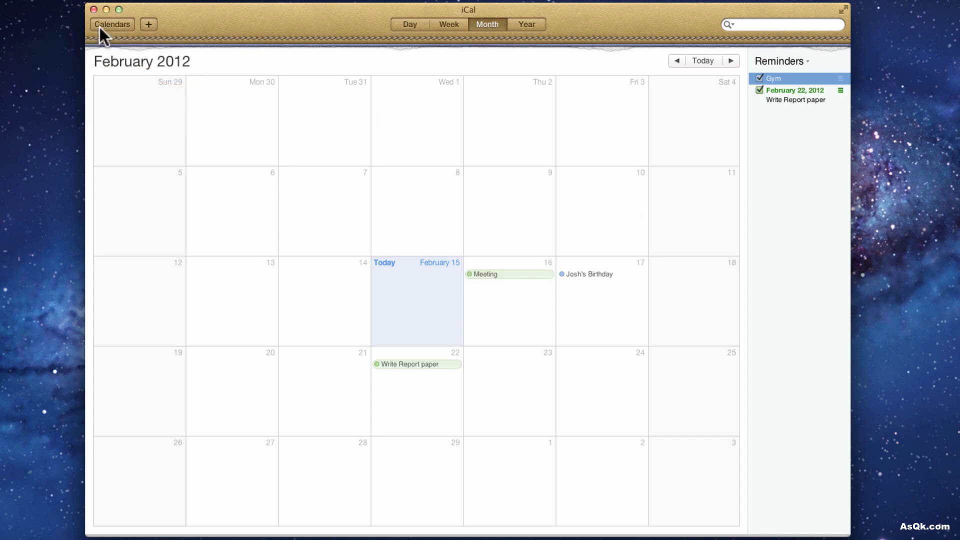